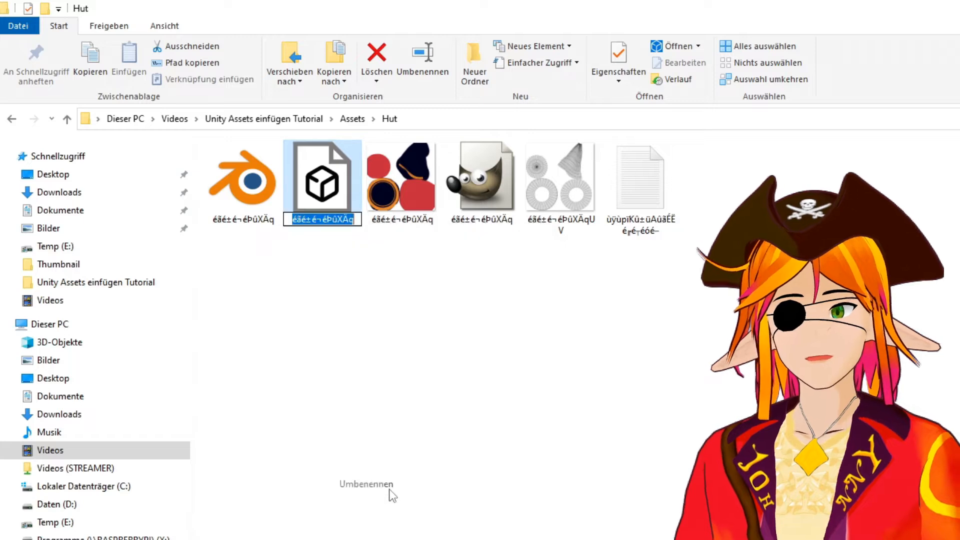
Step: Rename the 3D model file as Hexenhut and the hat's texture image as Hexenhut Textur
{"action": "type", "text": "He"}
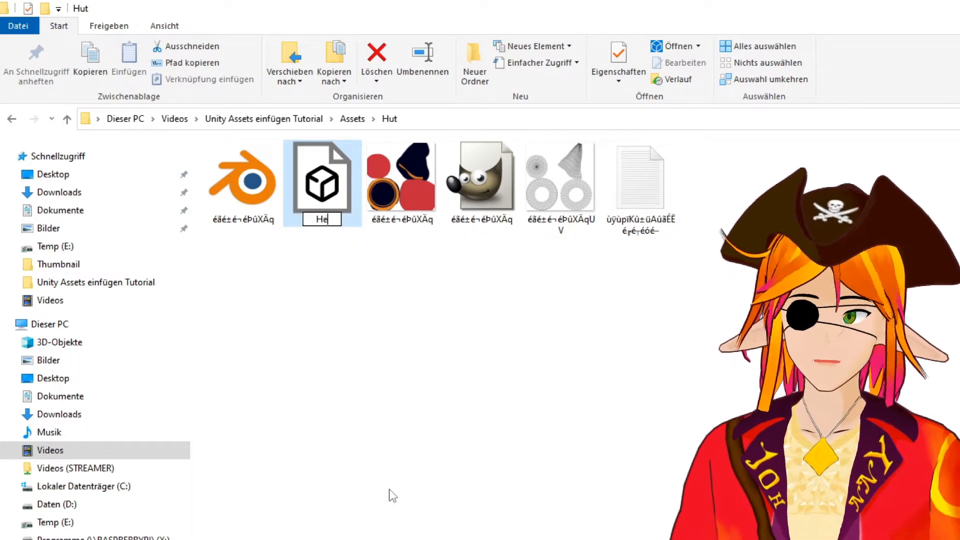
{"action": "type", "text": "xenhut"}
{"action": "key", "text": "Return"}
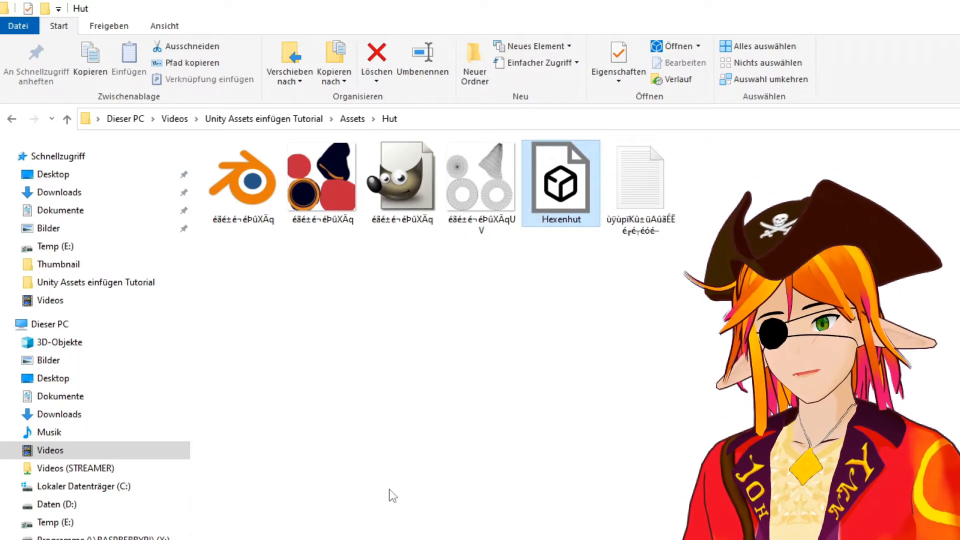
{"action": "right_click", "coordinate": [325, 187]}
{"action": "left_click", "coordinate": [393, 539]}
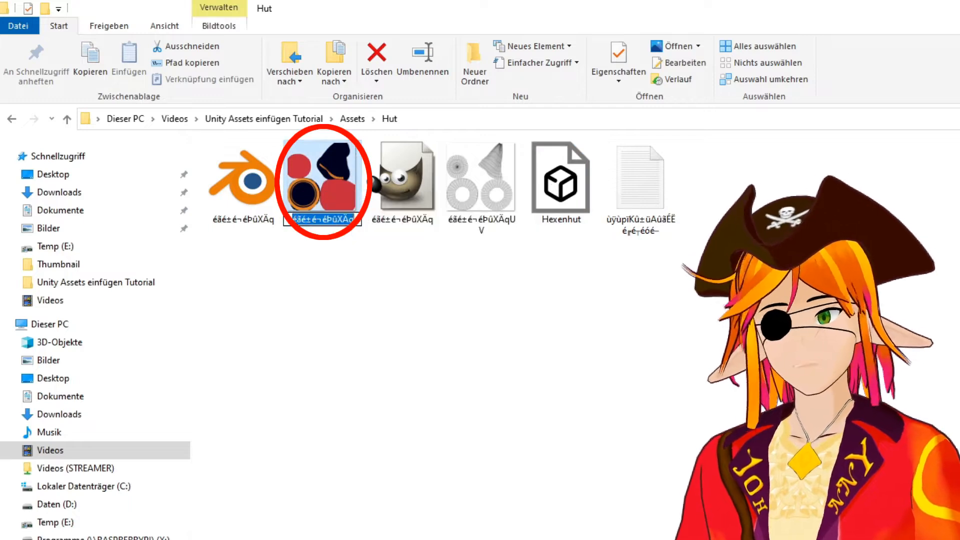
{"action": "type", "text": "Hexenhut Textur"}
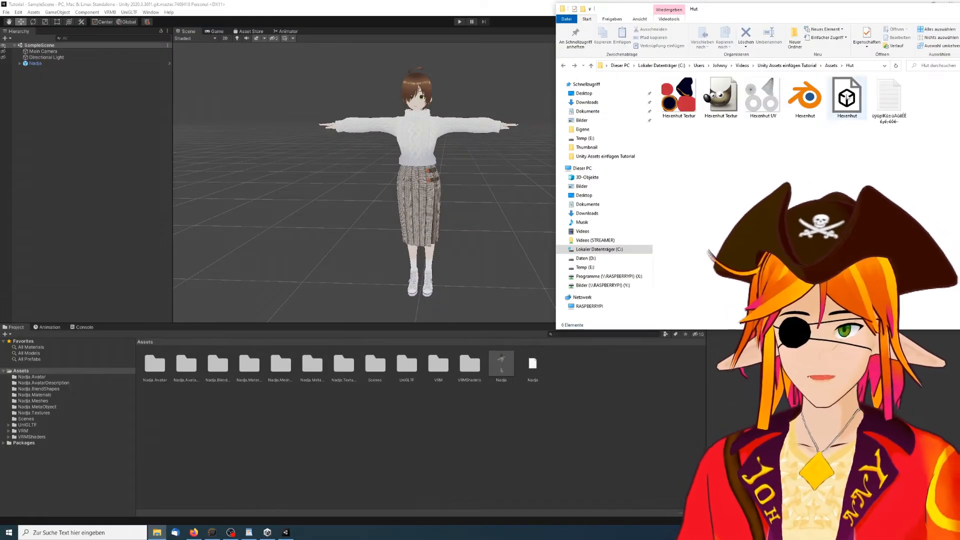
Step: Import the Hexenhut 3D model from the Hut folder into the Assets folder of the Unity project
{"action": "left_click_drag", "start_coordinate": [847, 97], "coordinate": [598, 379]}
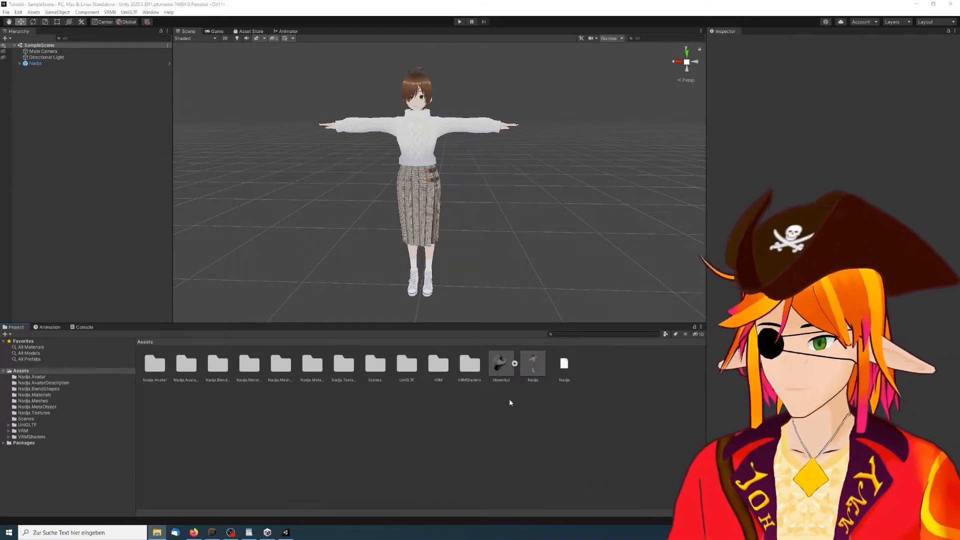
Step: Examine the blend shape clips assigned to the Nadja prefab's Blend Shape Avatar, and return to the prefab
{"action": "left_click", "coordinate": [531, 369]}
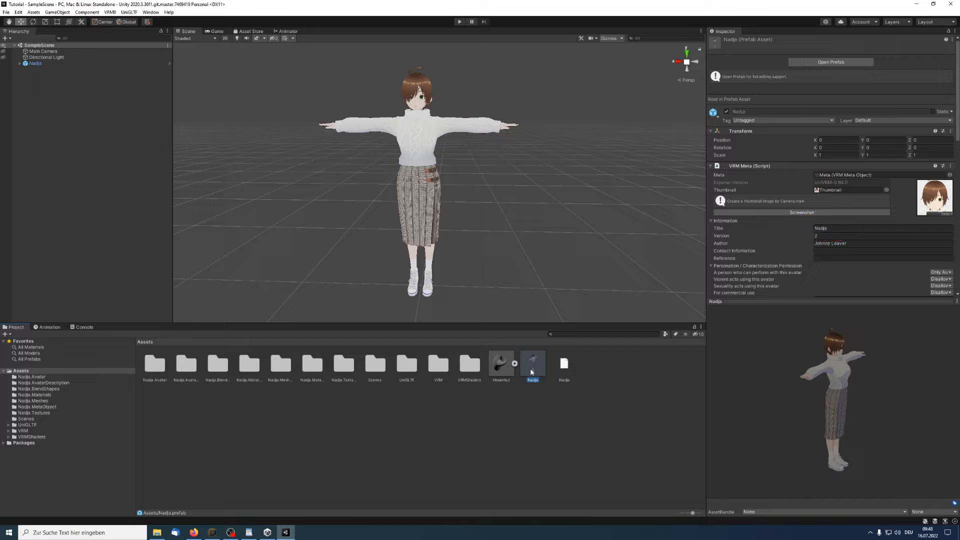
{"action": "scroll", "coordinate": [856, 191], "scroll_direction": "down", "scroll_amount": 10}
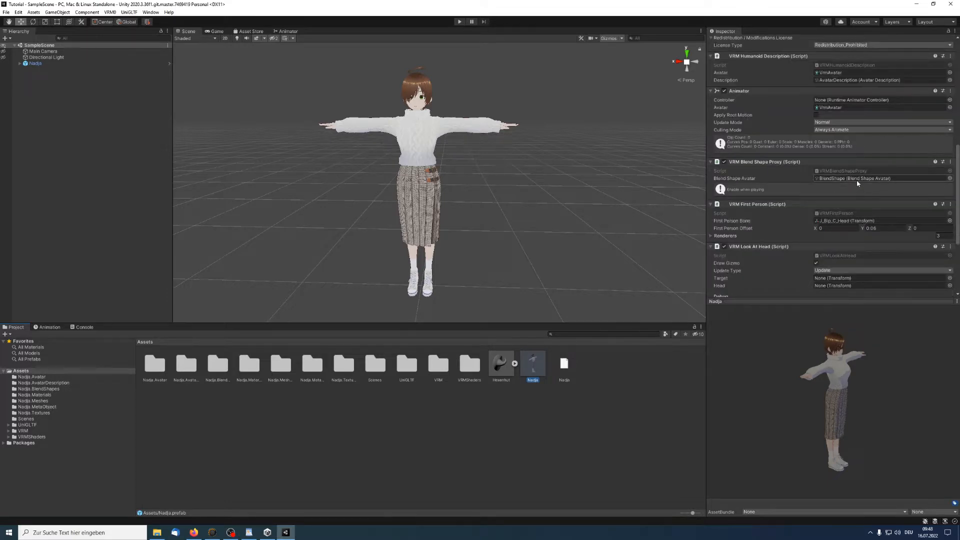
{"action": "double_click", "coordinate": [857, 179]}
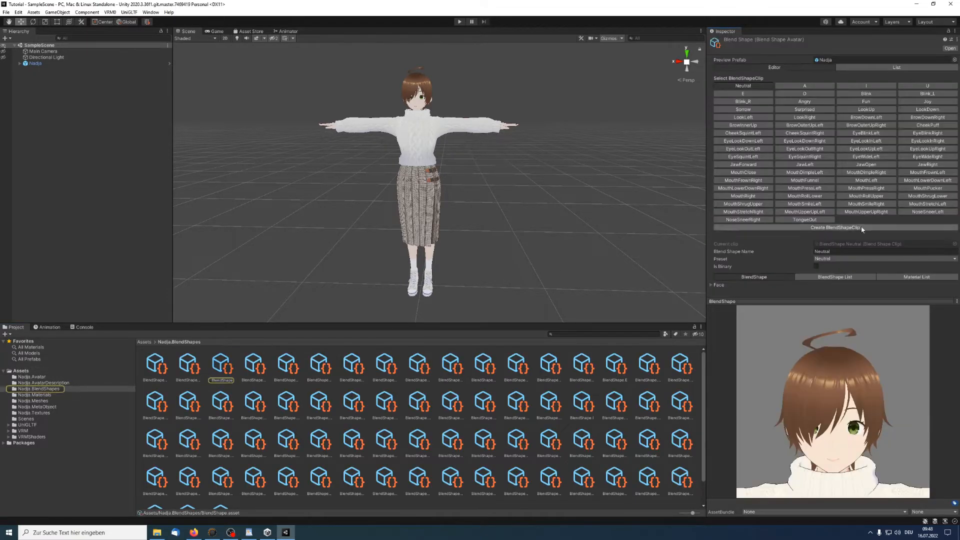
{"action": "left_click", "coordinate": [805, 102]}
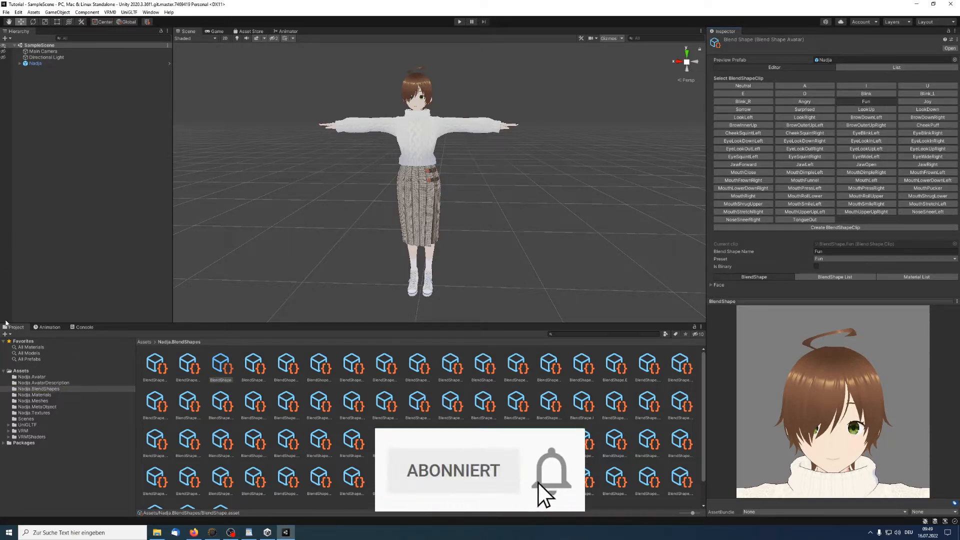
{"action": "double_click", "coordinate": [826, 59]}
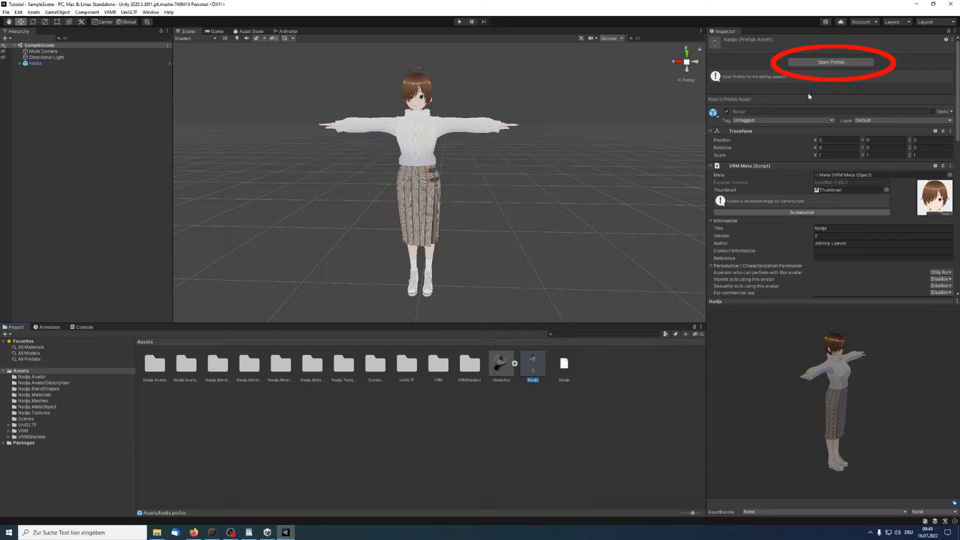
Step: Open the Nadja prefab for editing and collapse its Root and Hairs branches in the hierarchy
{"action": "left_click", "coordinate": [839, 62]}
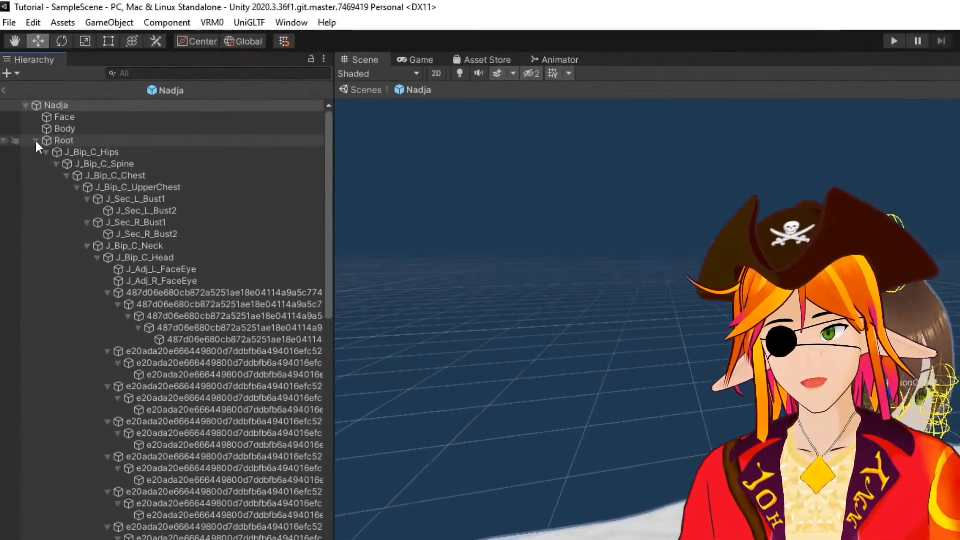
{"action": "left_click", "coordinate": [25, 94]}
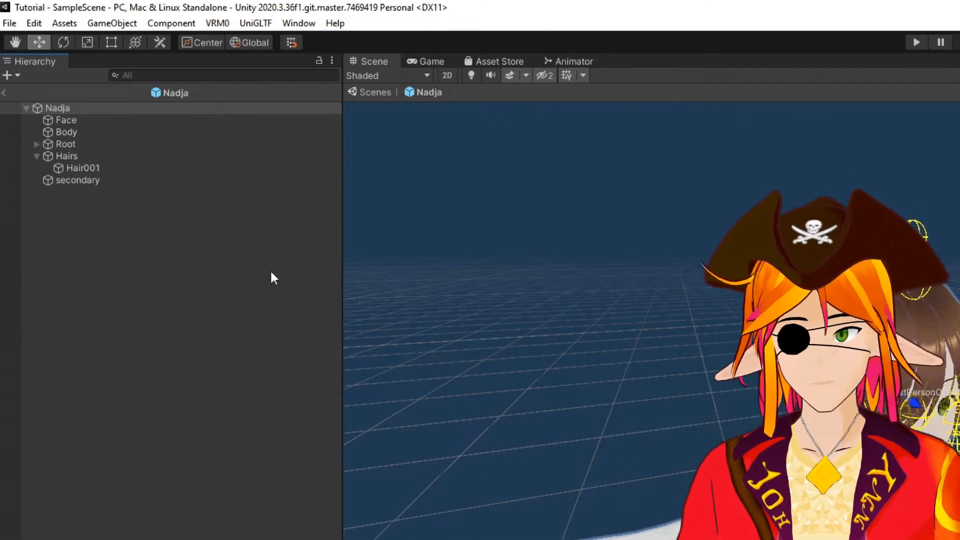
{"action": "left_click", "coordinate": [36, 156]}
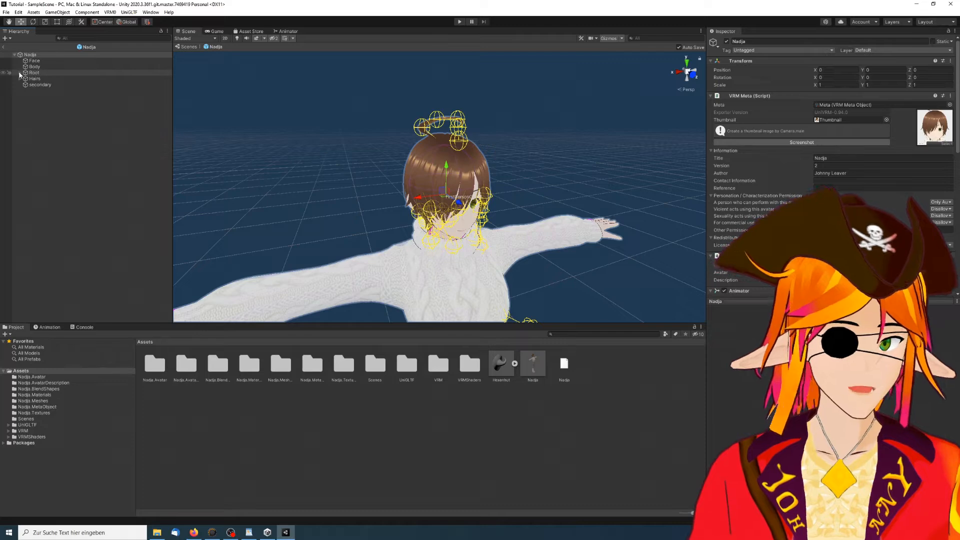
Step: Expand all bones under Root and add the Hexenhut model as a child of the J_Bip_C_Head bone
{"action": "left_click", "coordinate": [20, 73], "text": "alt"}
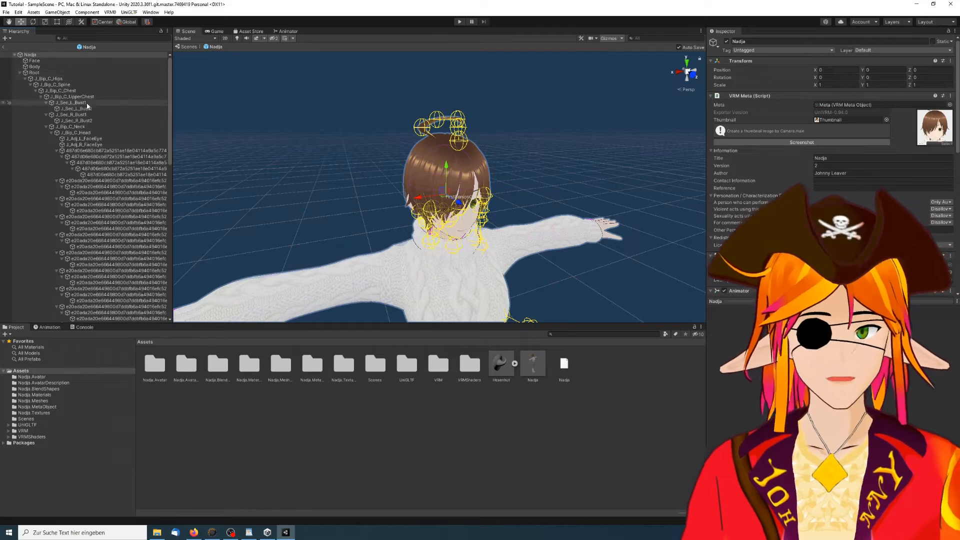
{"action": "scroll", "coordinate": [88, 164], "scroll_direction": "down", "scroll_amount": 10}
{"action": "scroll", "coordinate": [88, 164], "scroll_direction": "down", "scroll_amount": 4}
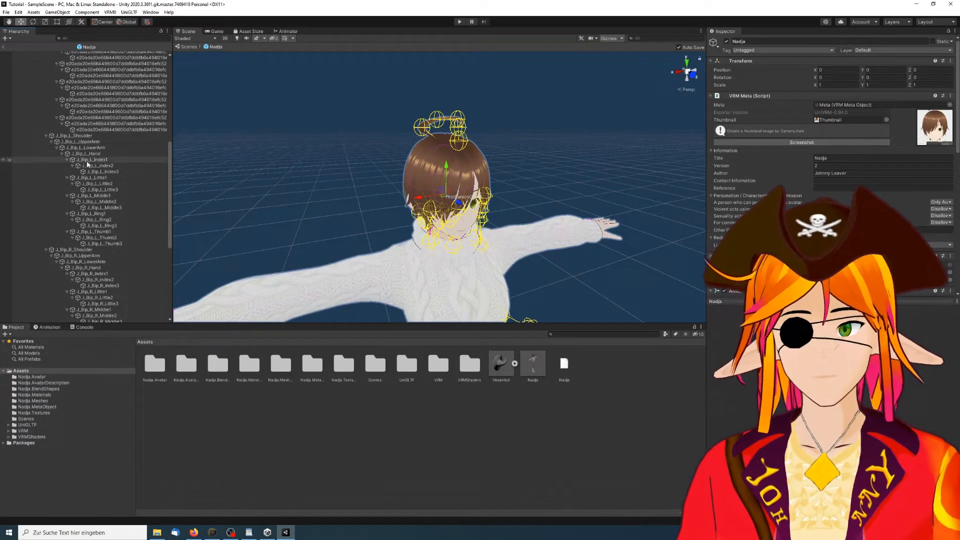
{"action": "scroll", "coordinate": [88, 164], "scroll_direction": "up", "scroll_amount": 12}
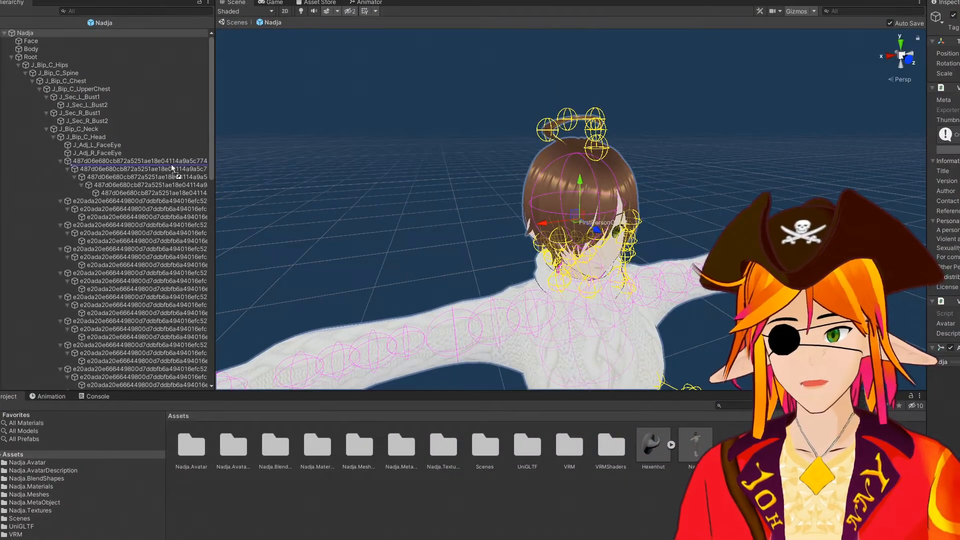
{"action": "left_click_drag", "start_coordinate": [171, 164], "coordinate": [100, 131]}
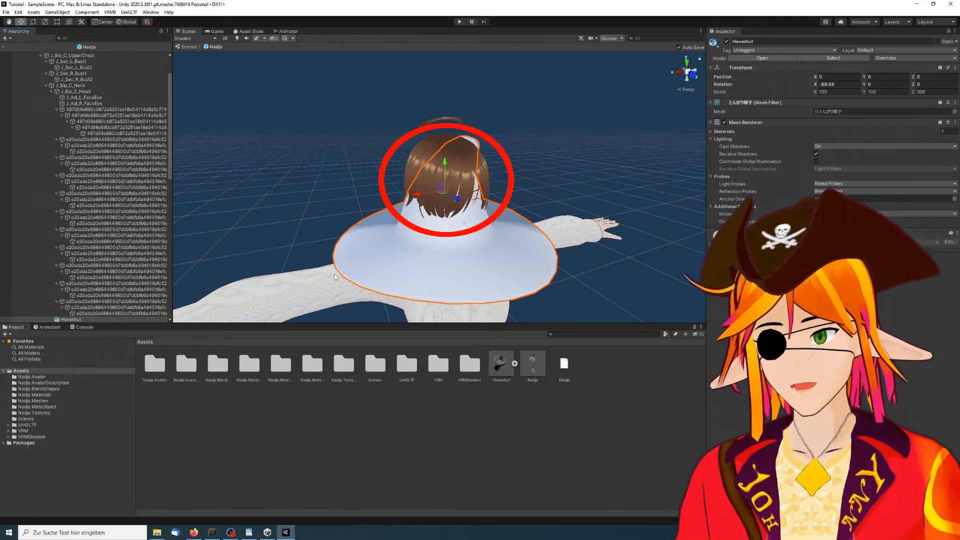
Step: Select the Hexenhut in the scene and raise it onto the avatar's head with a Y position of 0.17
{"action": "left_click", "coordinate": [630, 165]}
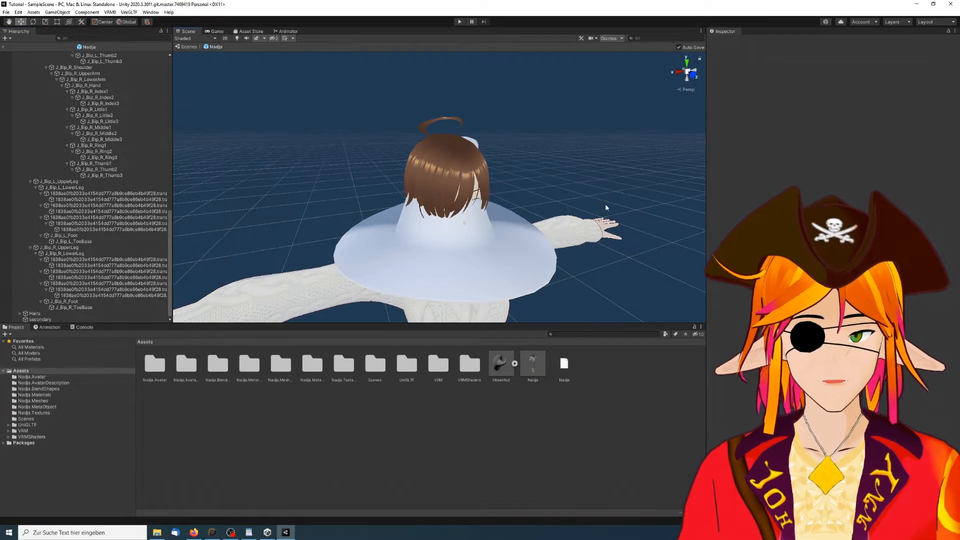
{"action": "left_click", "coordinate": [527, 260]}
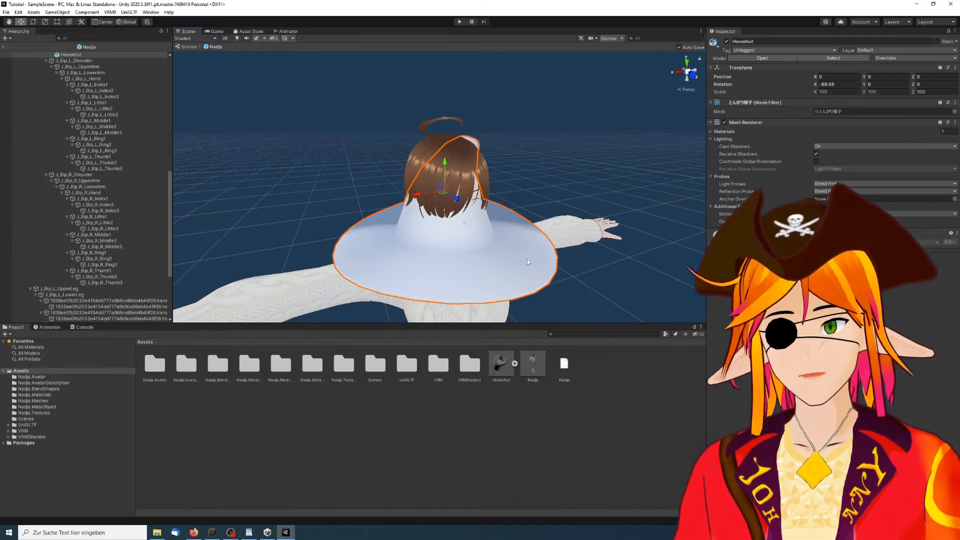
{"action": "left_click_drag", "start_coordinate": [528, 259], "coordinate": [426, 86], "text": "alt"}
{"action": "right_click_drag", "start_coordinate": [415, 260], "coordinate": [437, 215]}
{"action": "middle_click_drag", "start_coordinate": [426, 268], "coordinate": [467, 222]}
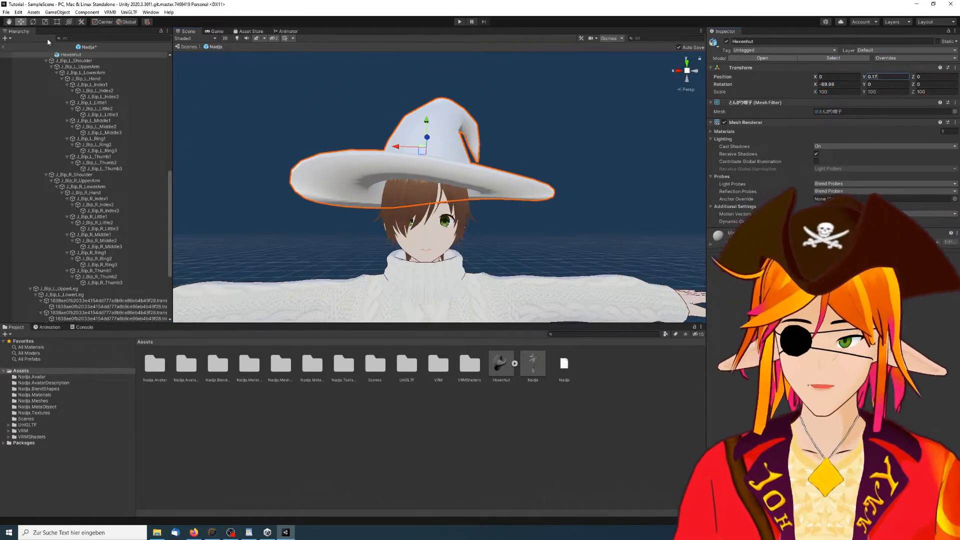
Step: Try rotating the hat freehand with the Rotate tool, and set its X rotation to -90
{"action": "left_click", "coordinate": [32, 22]}
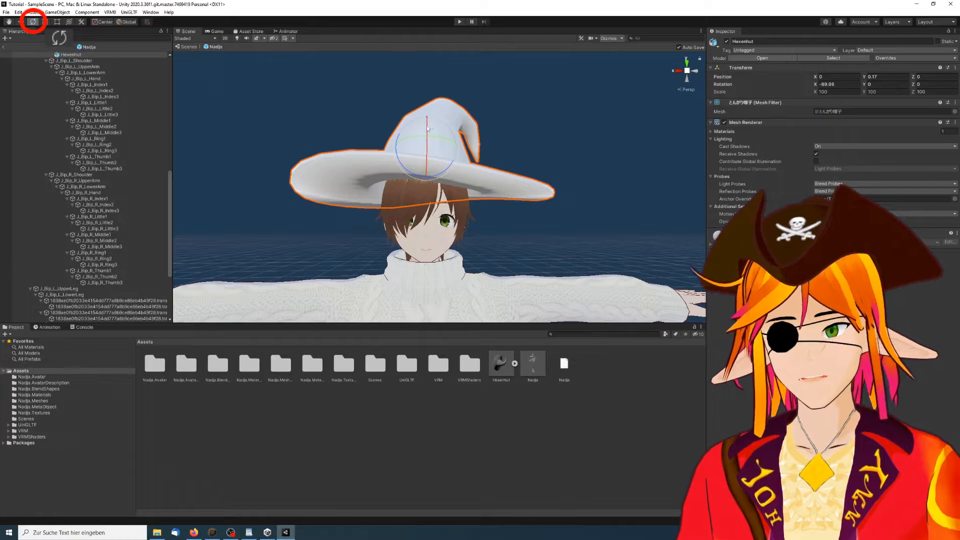
{"action": "left_click_drag", "start_coordinate": [420, 141], "coordinate": [465, 139]}
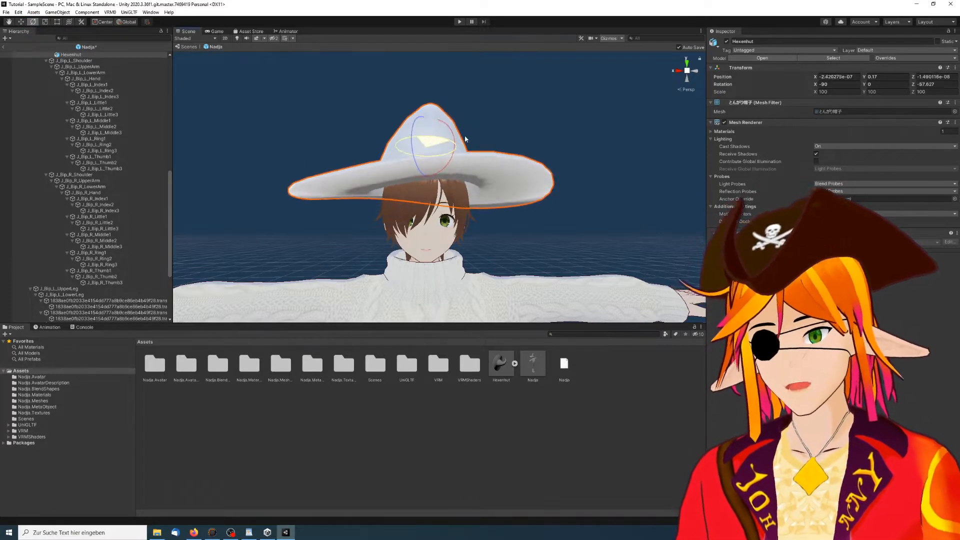
{"action": "left_click_drag", "start_coordinate": [837, 84], "coordinate": [802, 84]}
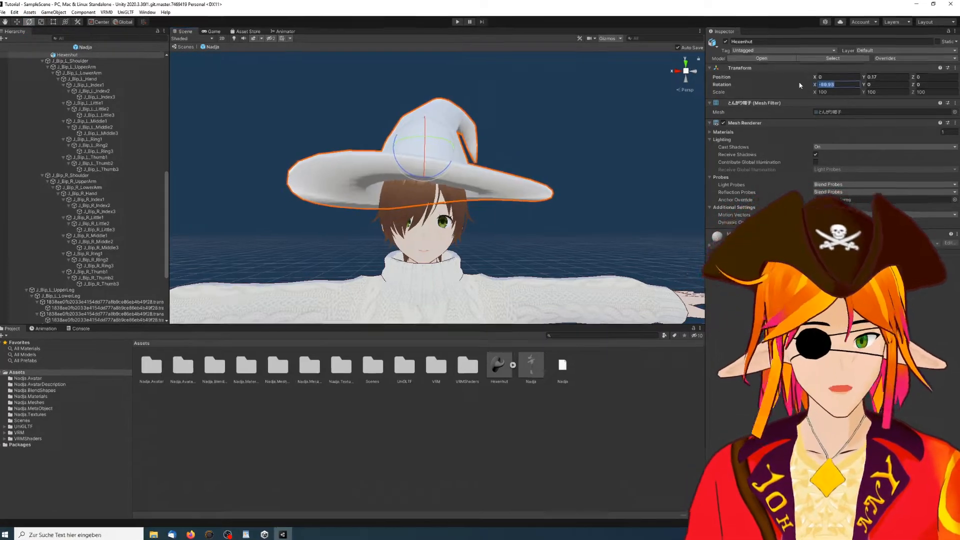
{"action": "type", "text": "-90"}
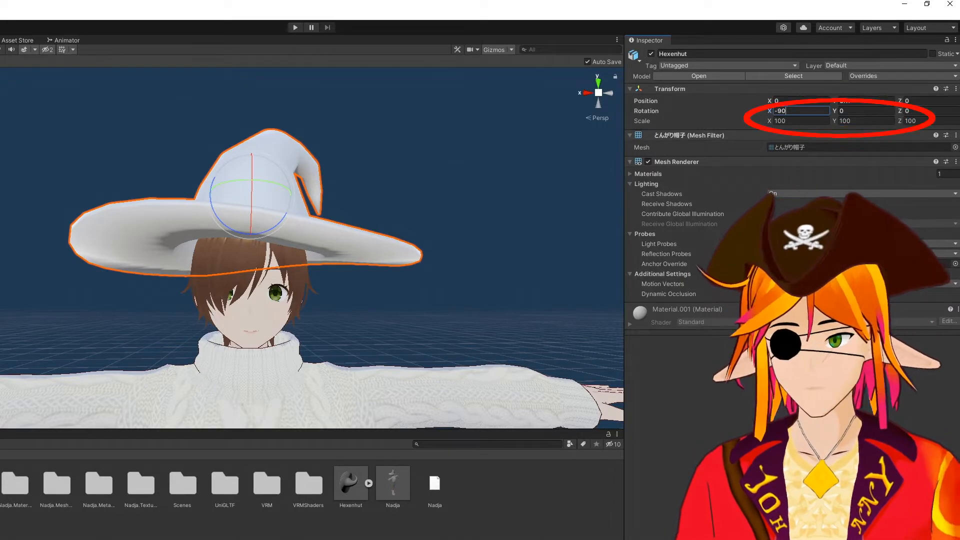
Step: Set the hat's X and Y scale to 90 and open its Z scale for editing
{"action": "left_click", "coordinate": [789, 121]}
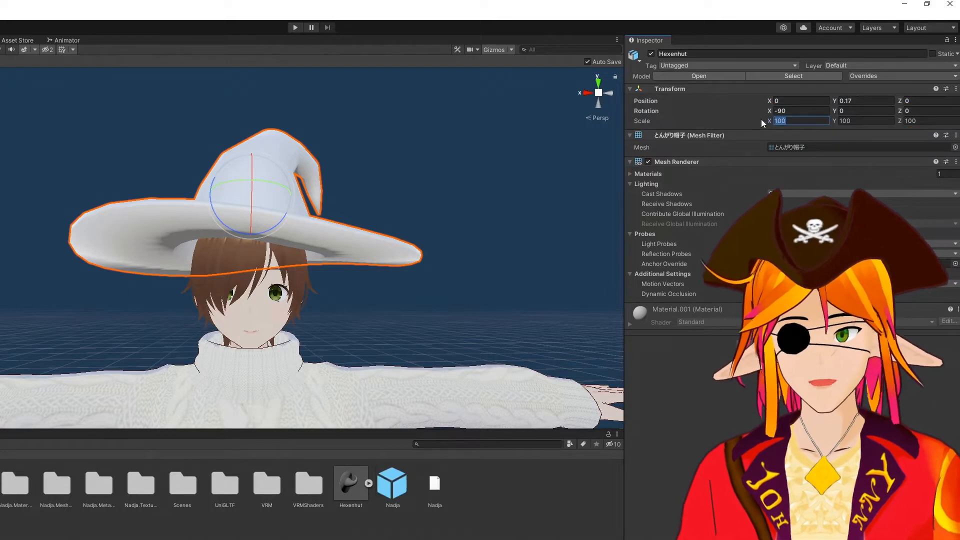
{"action": "type", "text": "90"}
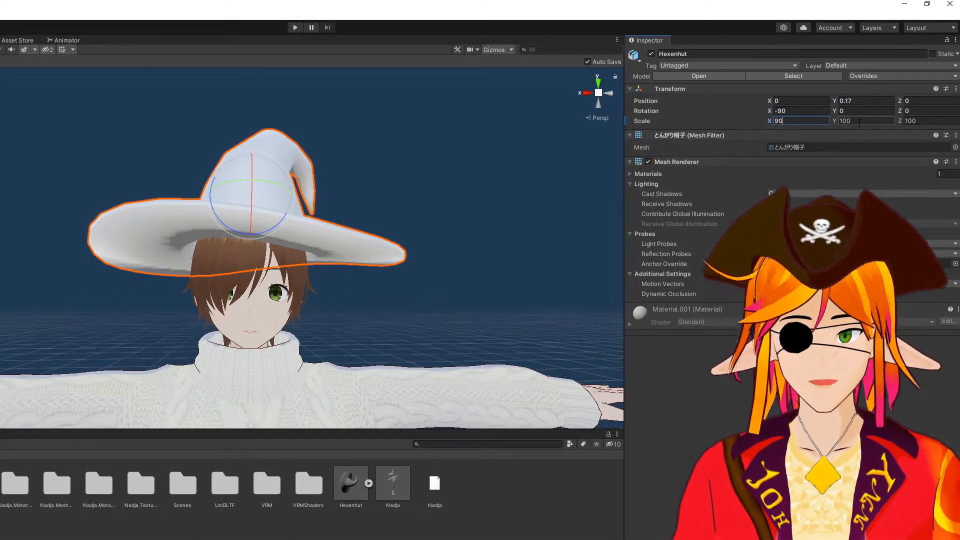
{"action": "left_click", "coordinate": [860, 121]}
{"action": "type", "text": "90"}
{"action": "left_click", "coordinate": [914, 121]}
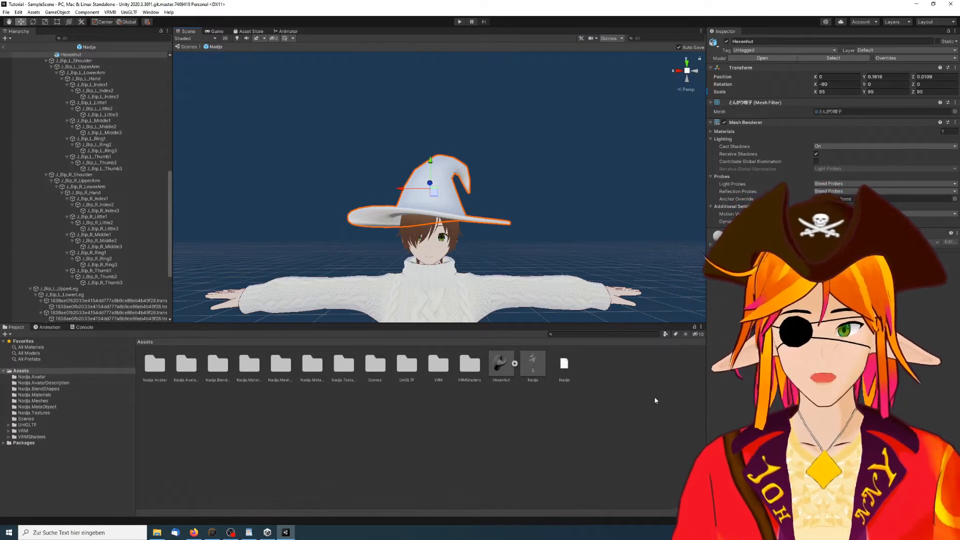
Step: Create a new material in the Assets folder and name it Material Hut
{"action": "right_click", "coordinate": [607, 375]}
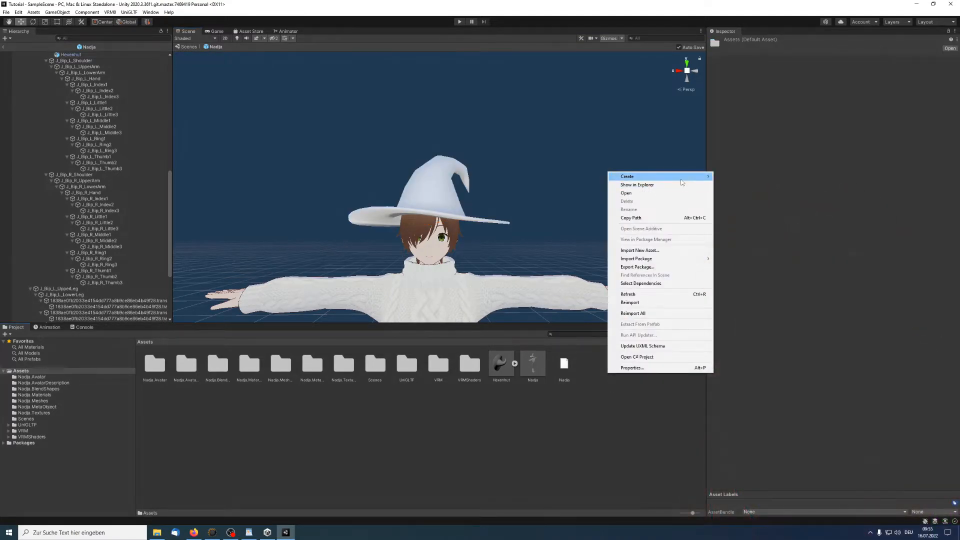
{"action": "mouse_move", "coordinate": [682, 182]}
{"action": "left_click", "coordinate": [735, 313]}
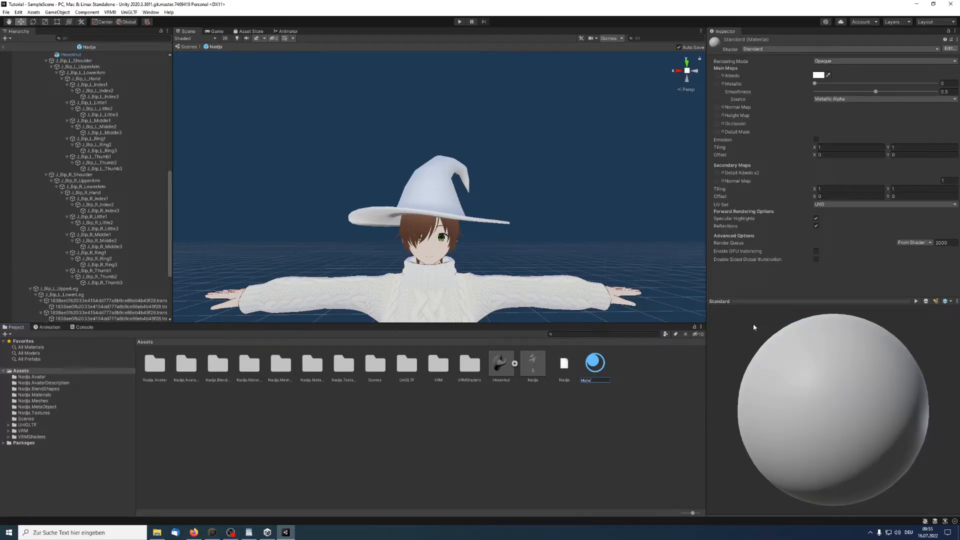
{"action": "type", "text": "Material Hut"}
{"action": "key", "text": "Return"}
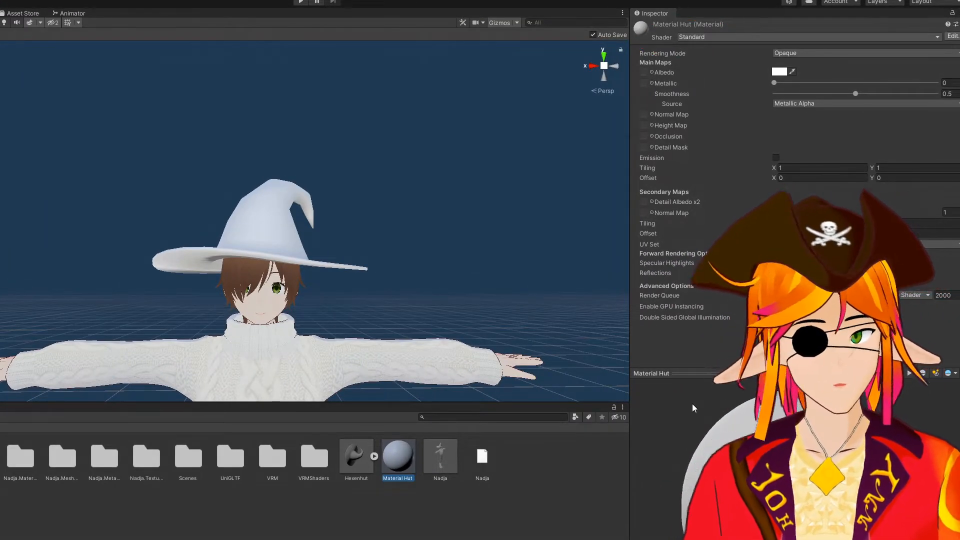
Step: Change the shader of Material Hut to VRM/MToon
{"action": "left_click", "coordinate": [933, 33]}
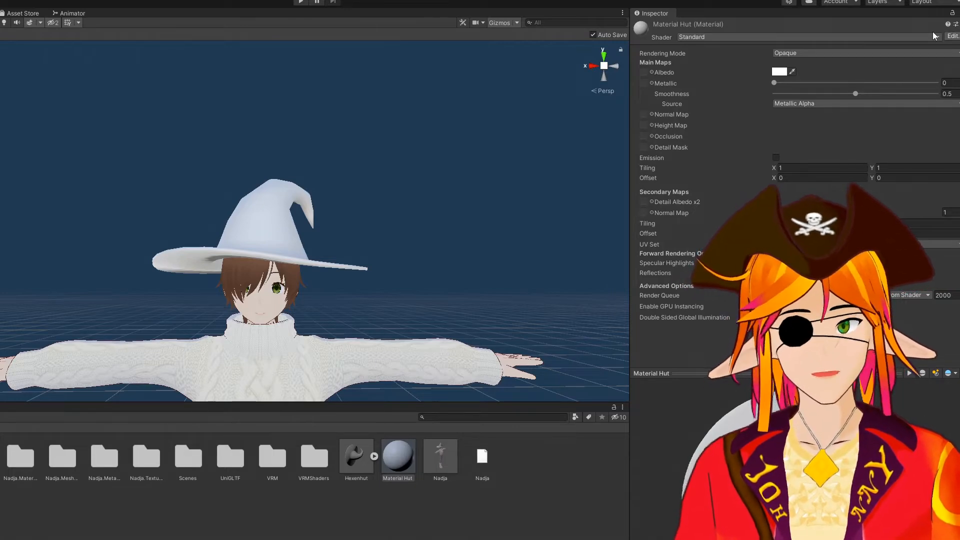
{"action": "left_click", "coordinate": [936, 39]}
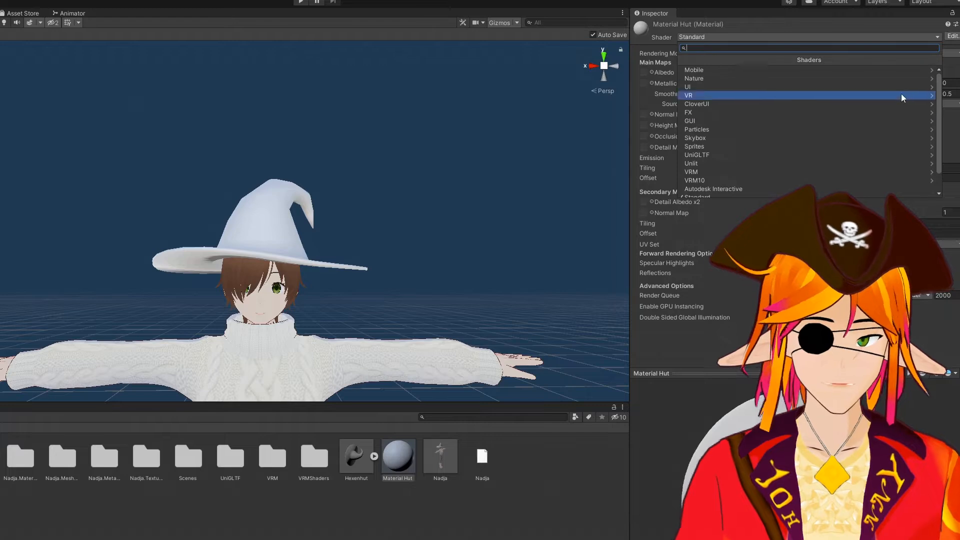
{"action": "left_click", "coordinate": [818, 170]}
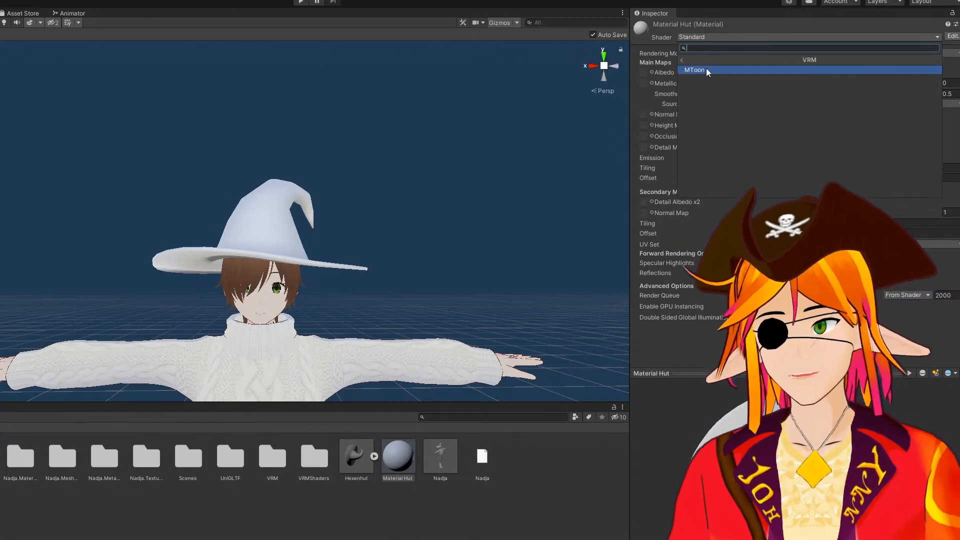
{"action": "left_click", "coordinate": [707, 70]}
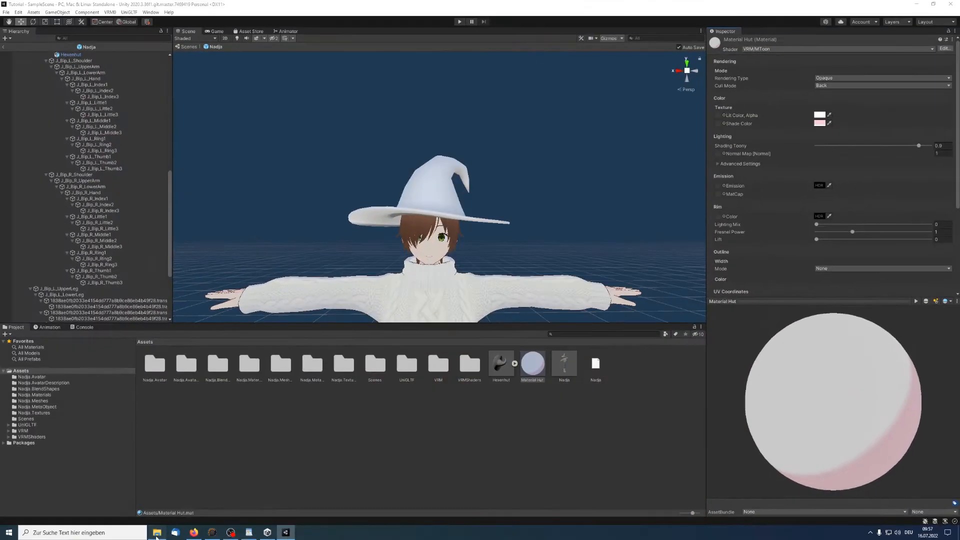
Step: Switch to File Explorer and import the Hexenhut Textur image from the Hut folder into the Unity project's Assets
{"action": "left_click", "coordinate": [17, 538]}
{"action": "left_click_drag", "start_coordinate": [687, 101], "coordinate": [632, 399]}
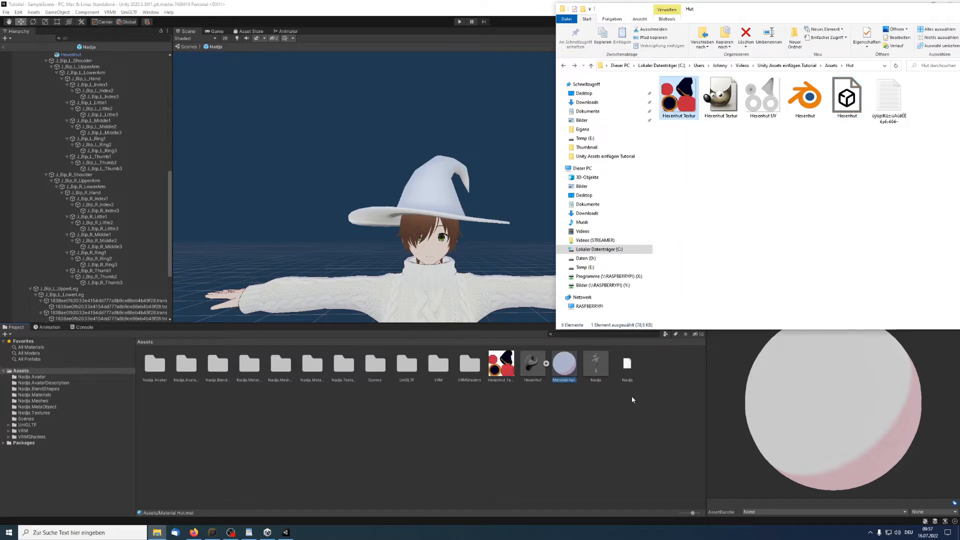
Step: Assign the Hexenhut Textur image to Material Hut's Lit Color and Shade Color slots and apply the material to the witch hat
{"action": "left_click", "coordinate": [643, 385]}
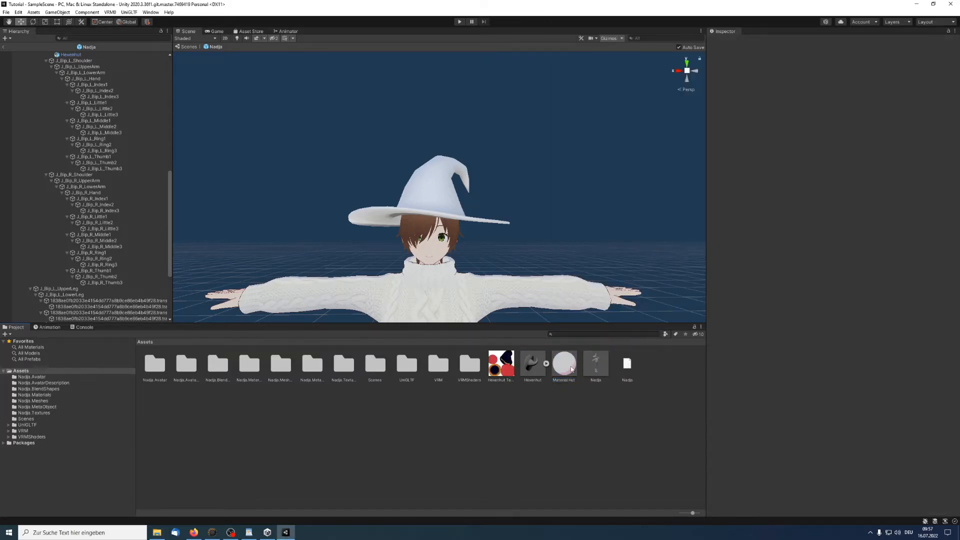
{"action": "left_click", "coordinate": [572, 369]}
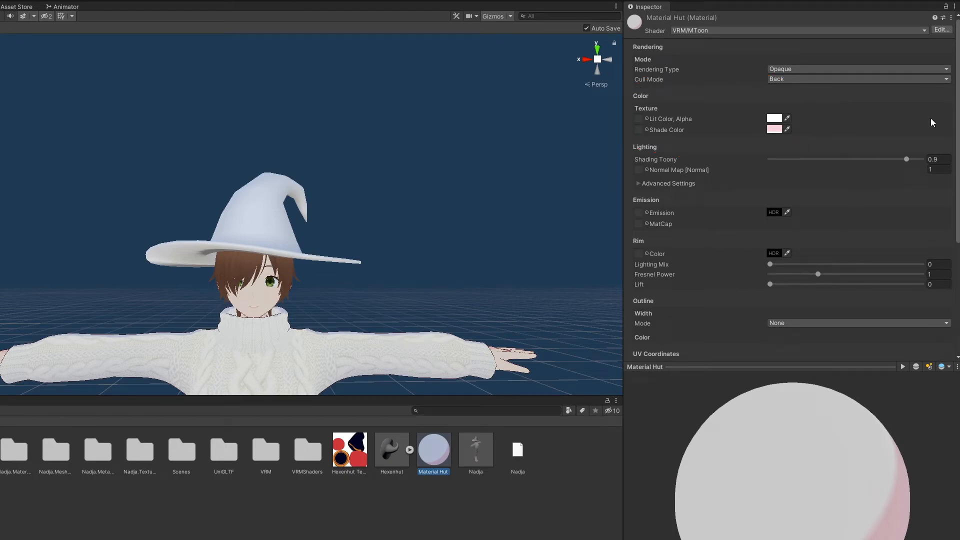
{"action": "left_click_drag", "start_coordinate": [345, 453], "coordinate": [429, 385]}
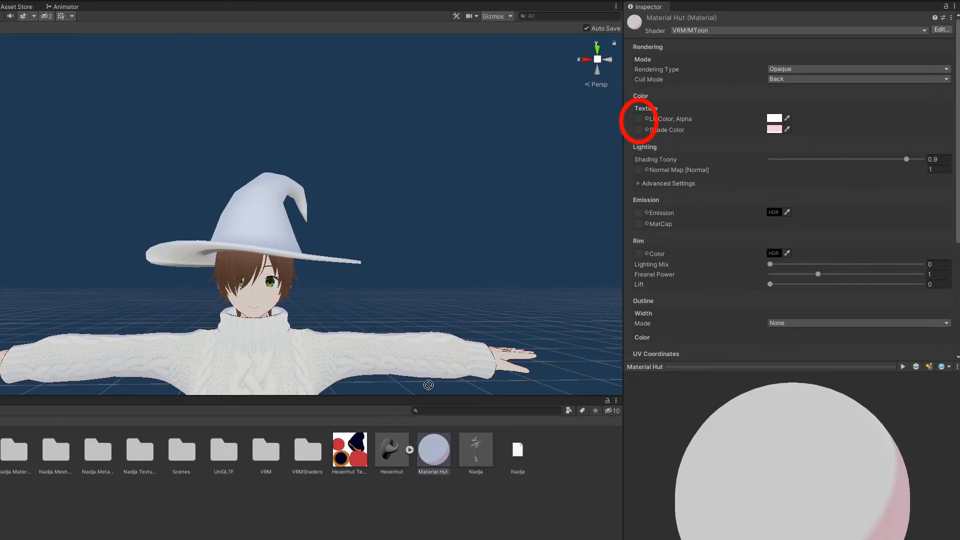
{"action": "left_click_drag", "start_coordinate": [642, 150], "coordinate": [639, 119]}
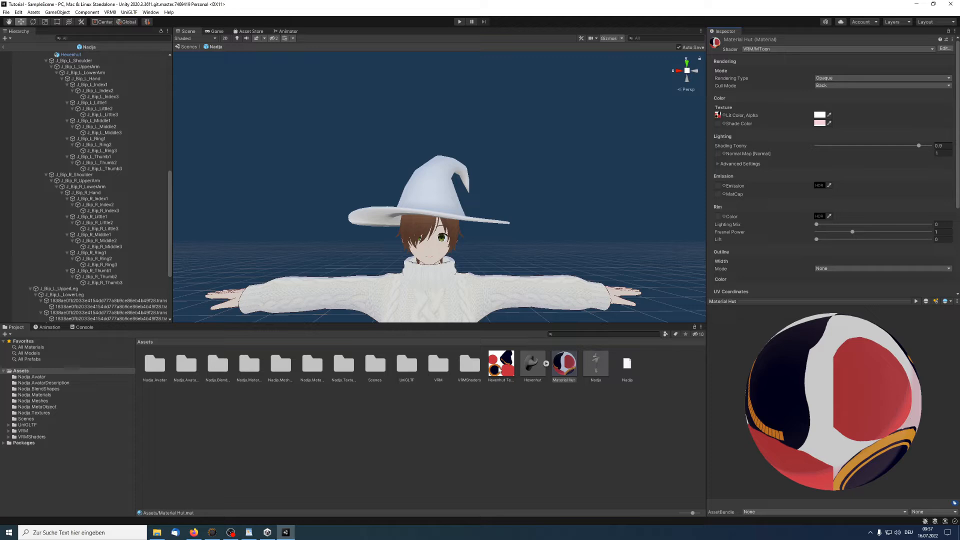
{"action": "left_click_drag", "start_coordinate": [500, 371], "coordinate": [692, 175]}
{"action": "left_click_drag", "start_coordinate": [721, 128], "coordinate": [721, 128]}
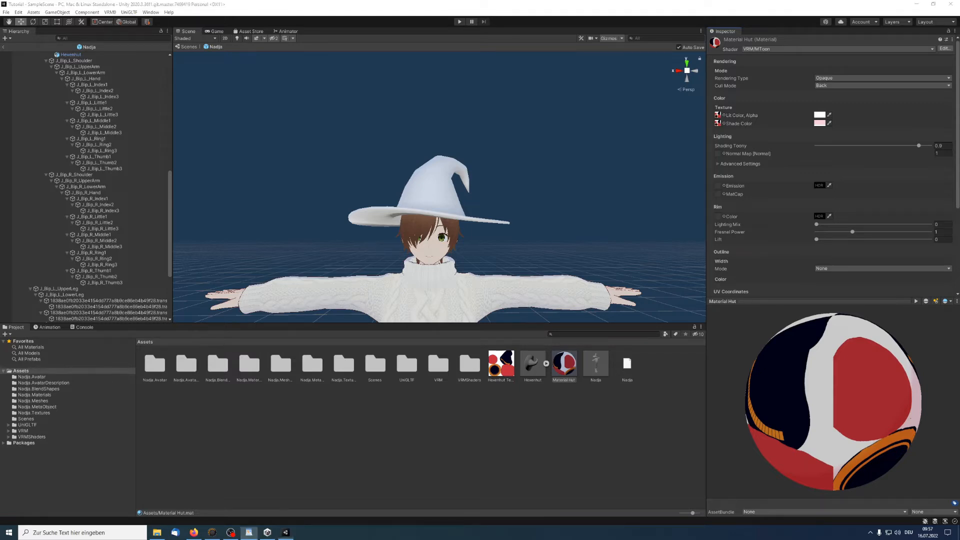
{"action": "left_click_drag", "start_coordinate": [565, 364], "coordinate": [435, 189]}
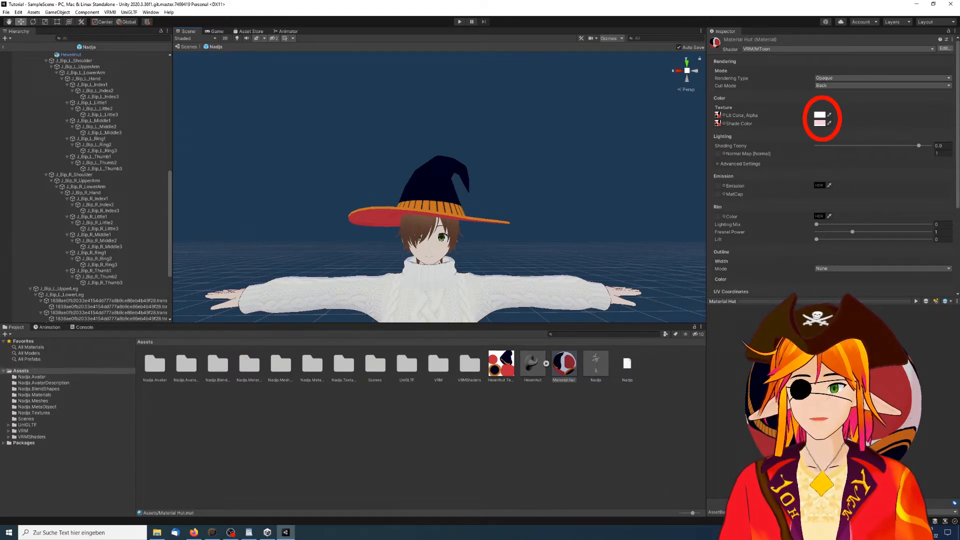
Step: Set Material Hut's Lit Color to bright green (04FF28)
{"action": "left_click", "coordinate": [820, 115]}
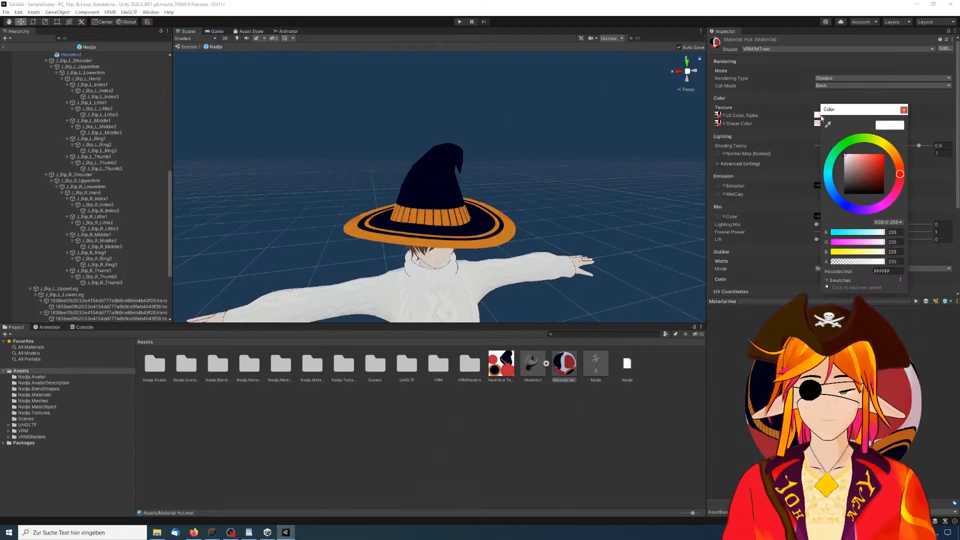
{"action": "mouse_move", "coordinate": [850, 160]}
{"action": "left_mouse_down"}
{"action": "mouse_move", "coordinate": [875, 172]}
{"action": "mouse_move", "coordinate": [859, 194]}
{"action": "mouse_move", "coordinate": [852, 173]}
{"action": "left_mouse_up"}
{"action": "left_click_drag", "start_coordinate": [868, 139], "coordinate": [843, 145]}
{"action": "left_click_drag", "start_coordinate": [868, 168], "coordinate": [884, 149]}
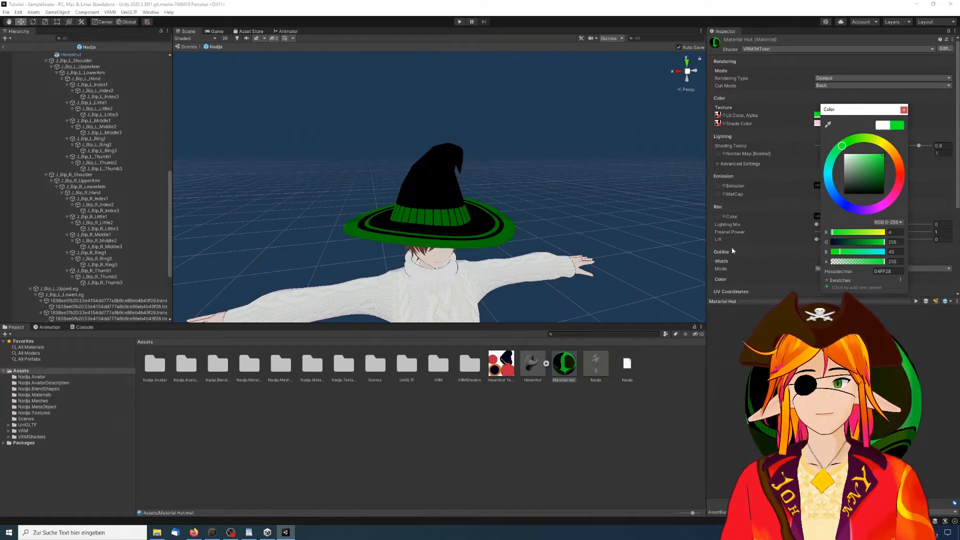
{"action": "left_click", "coordinate": [683, 254]}
Step: Change Material Hut's Rendering Type to Cutout
{"action": "left_click", "coordinate": [836, 79]}
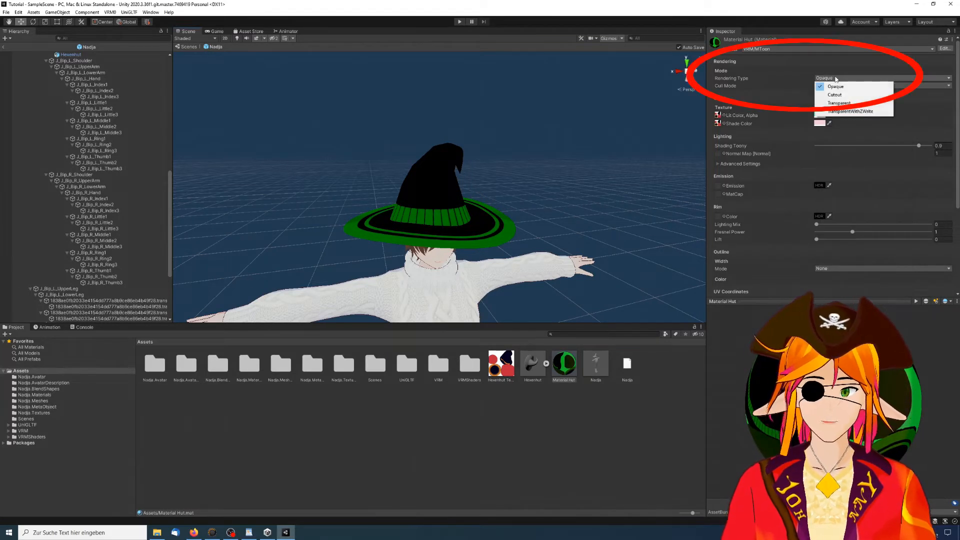
{"action": "left_click", "coordinate": [838, 95]}
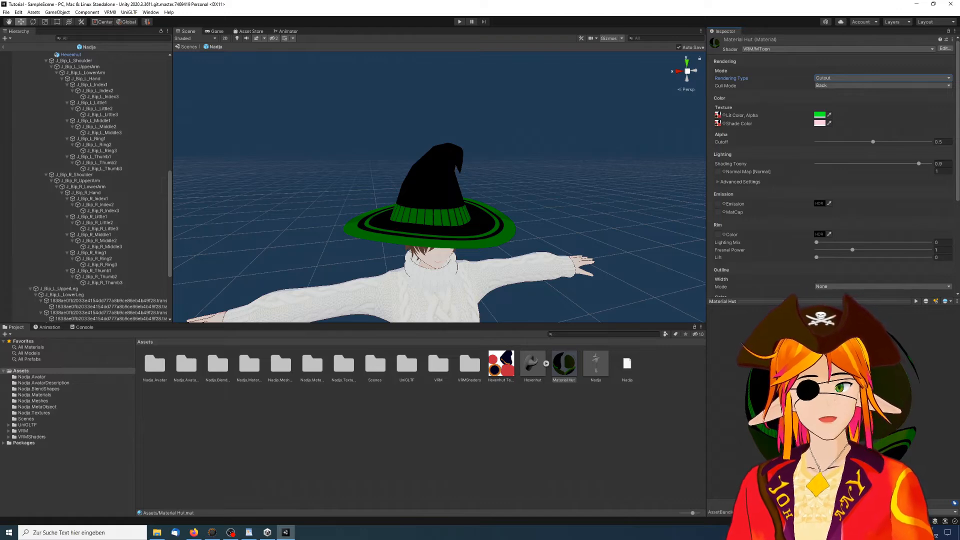
{"action": "key", "text": "alt+Tab"}
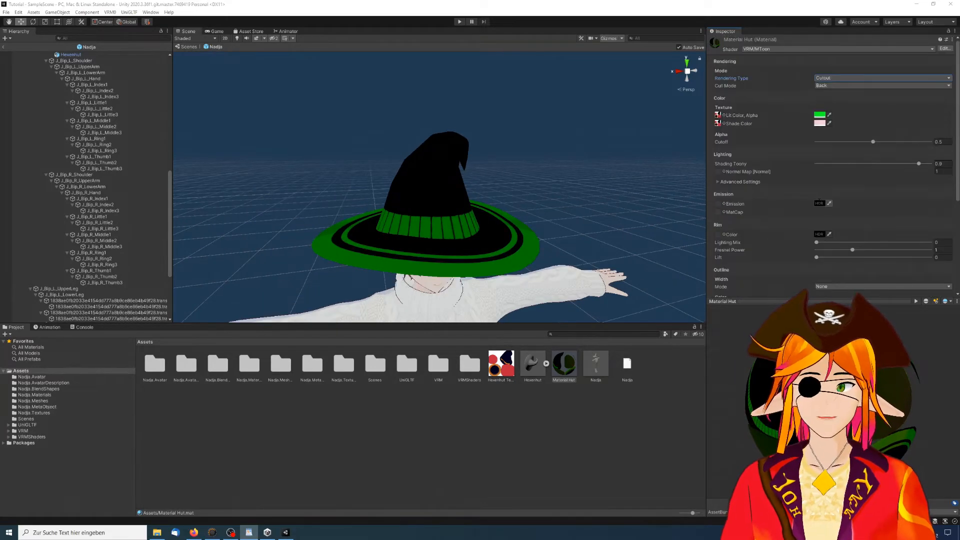
Step: Set the hat material's Shading Toony to 0.6 and its rim Lighting Mix to 1
{"action": "scroll", "coordinate": [830, 150], "scroll_direction": "down", "scroll_amount": 4}
{"action": "left_click_drag", "start_coordinate": [919, 96], "coordinate": [855, 110]}
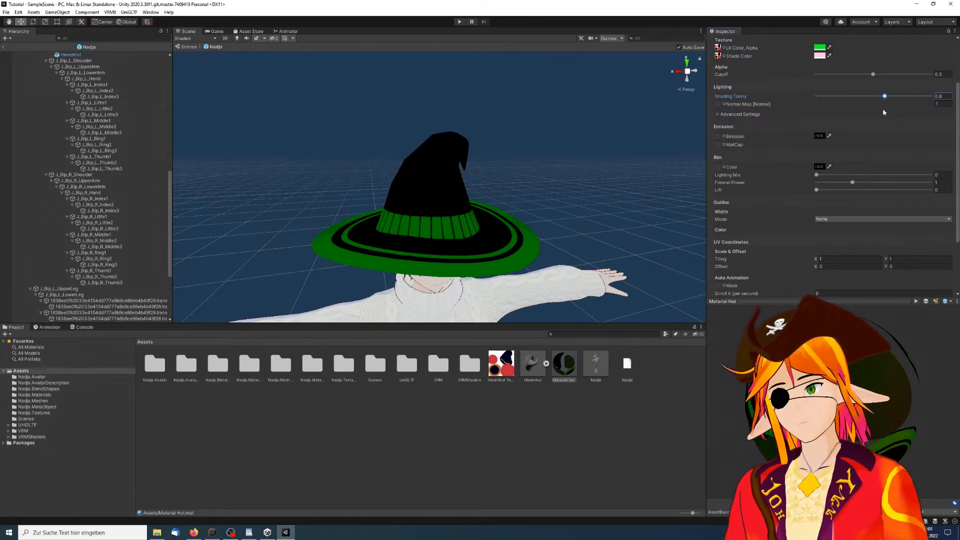
{"action": "left_click_drag", "start_coordinate": [816, 174], "coordinate": [949, 170]}
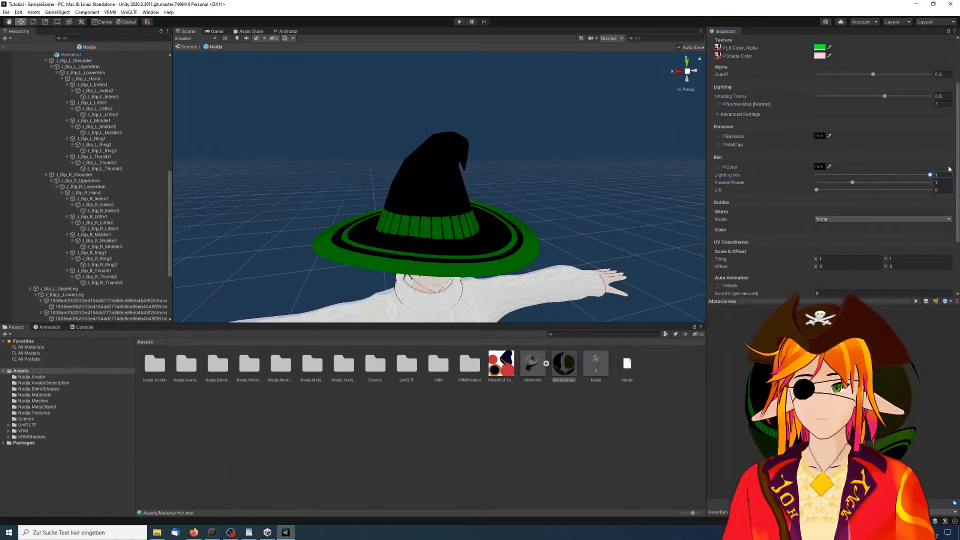
Step: Set the hat material's rim color to white, its rim Lighting Mix to 0.371 and its Fresnel Power to 8.1
{"action": "left_click", "coordinate": [820, 167]}
{"action": "left_click", "coordinate": [845, 210]}
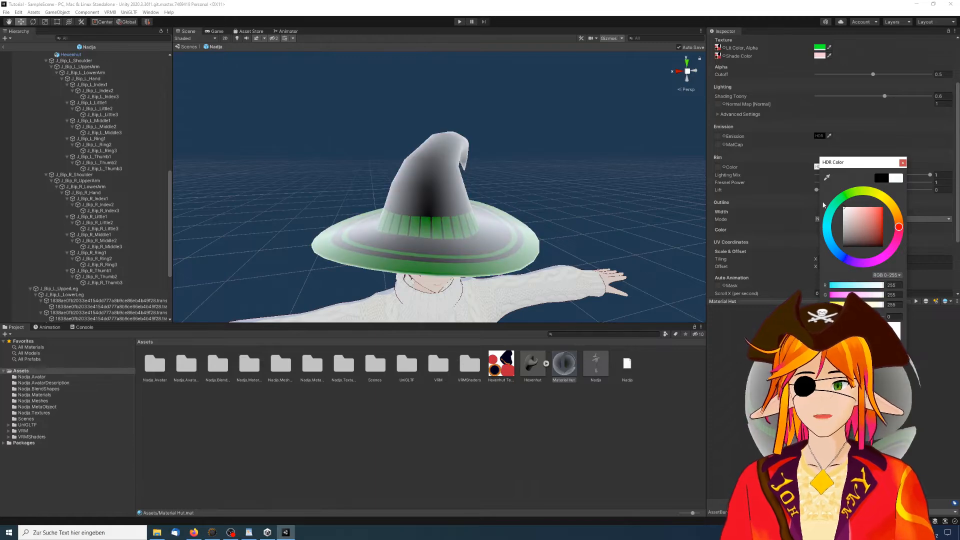
{"action": "left_click_drag", "start_coordinate": [930, 175], "coordinate": [880, 184]}
Step: Try a pale yellow rim color on the hat material and set the rim color back to black
{"action": "left_click", "coordinate": [820, 167]}
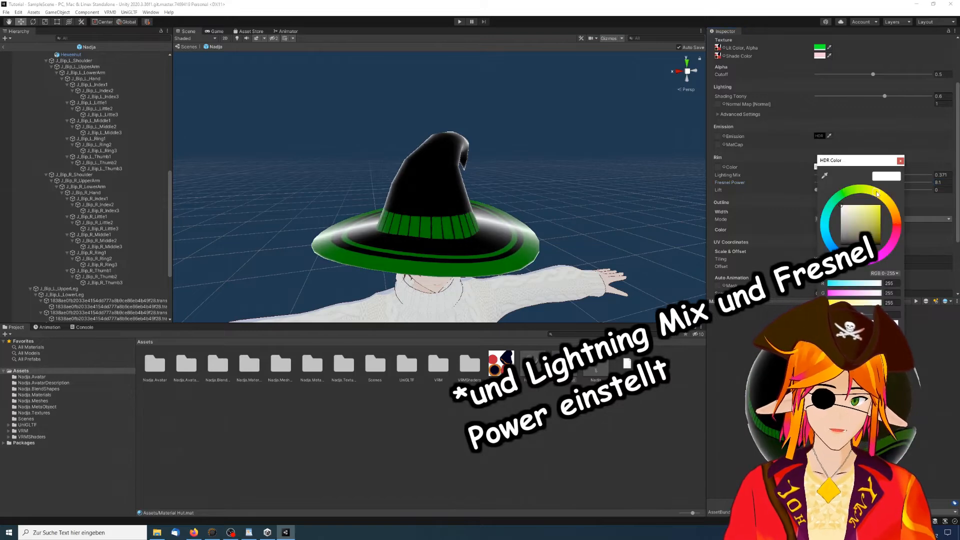
{"action": "left_click", "coordinate": [852, 211]}
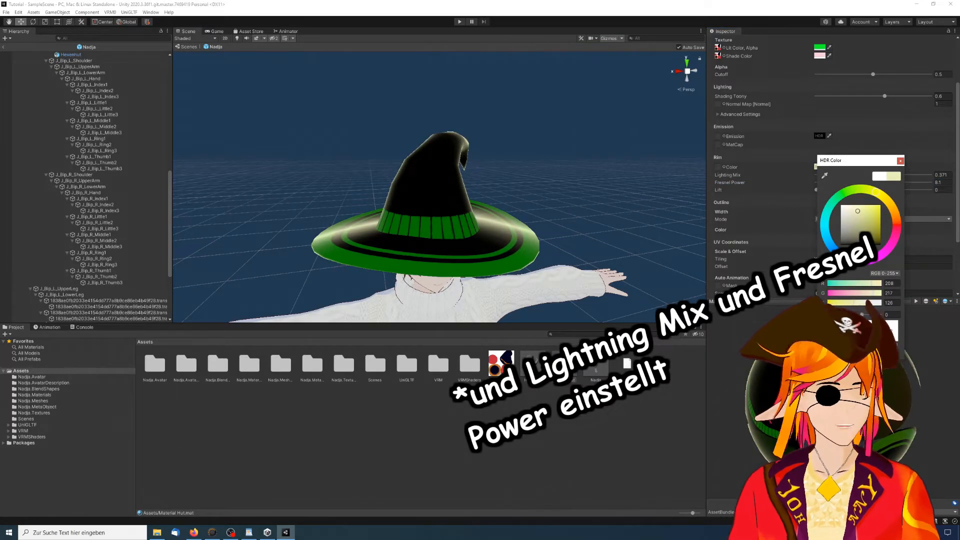
{"action": "left_click", "coordinate": [958, 223]}
{"action": "left_click", "coordinate": [819, 167]}
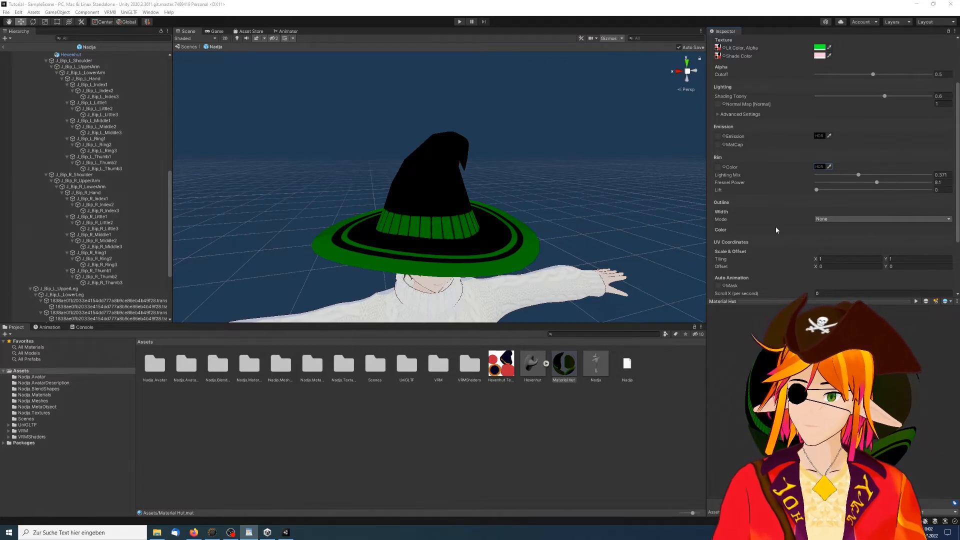
Step: Give the hat material an outline in WorldCoordinates width mode with a width of 0.26
{"action": "scroll", "coordinate": [776, 226], "scroll_direction": "down", "scroll_amount": 3}
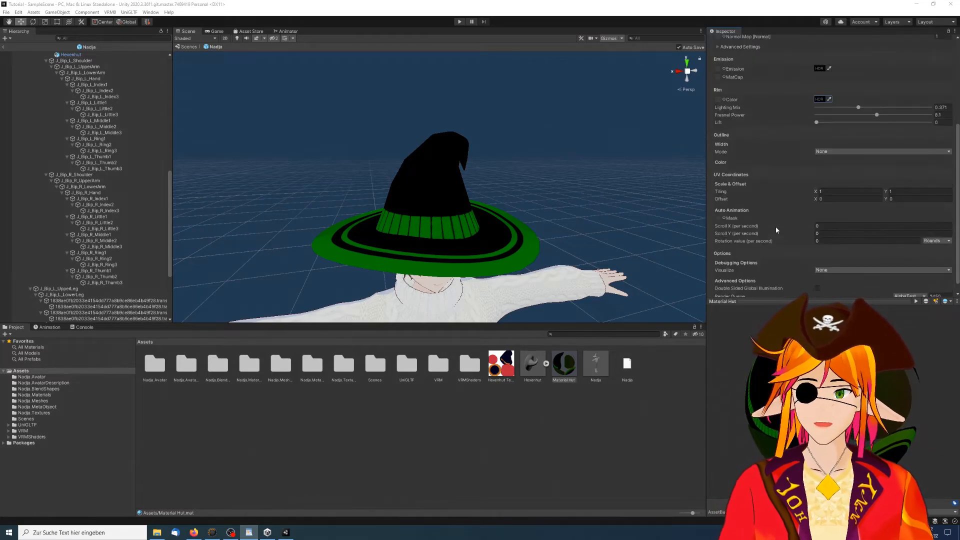
{"action": "left_click", "coordinate": [835, 151]}
{"action": "left_click", "coordinate": [845, 166]}
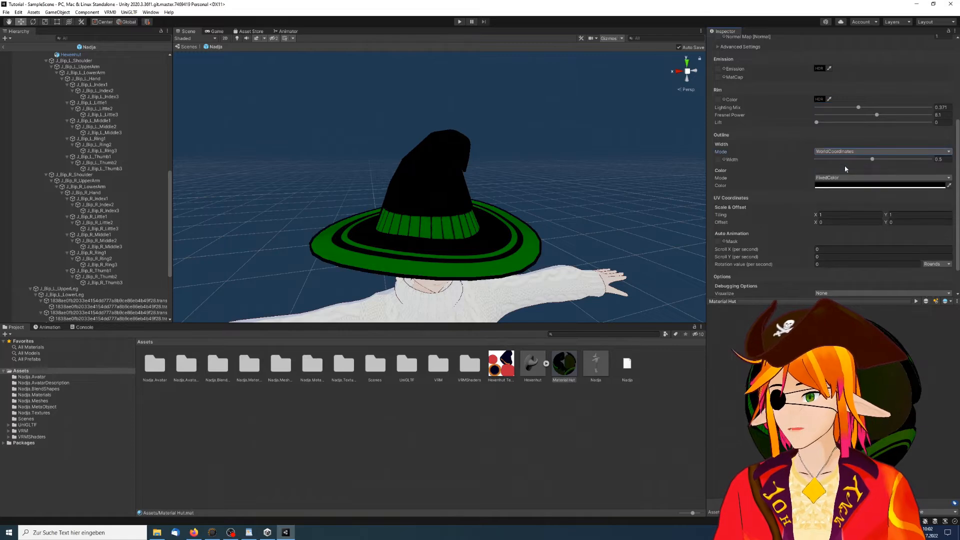
{"action": "left_click_drag", "start_coordinate": [873, 159], "coordinate": [845, 160]}
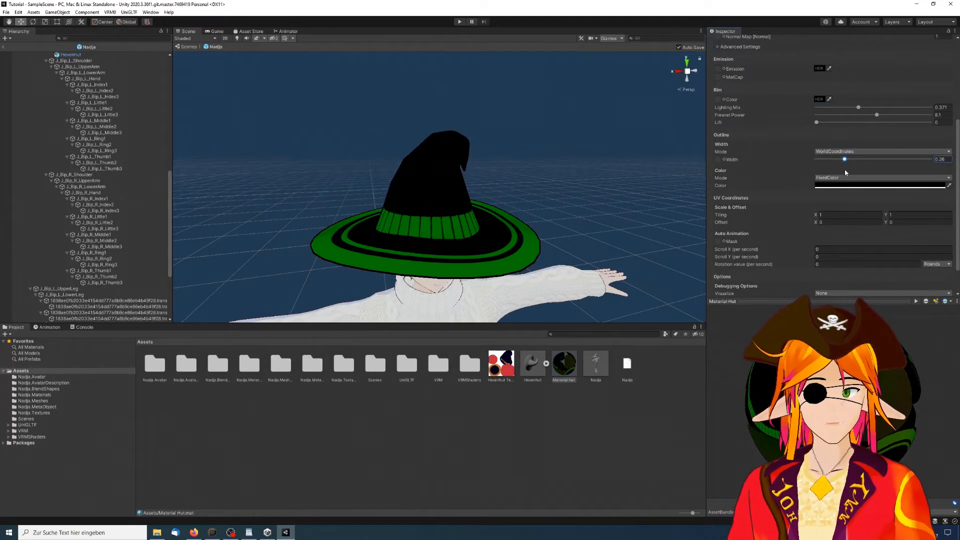
Step: Change the hat material's outline color to a dark green
{"action": "left_click", "coordinate": [841, 186]}
{"action": "left_click_drag", "start_coordinate": [940, 230], "coordinate": [897, 209]}
{"action": "left_click", "coordinate": [916, 253]}
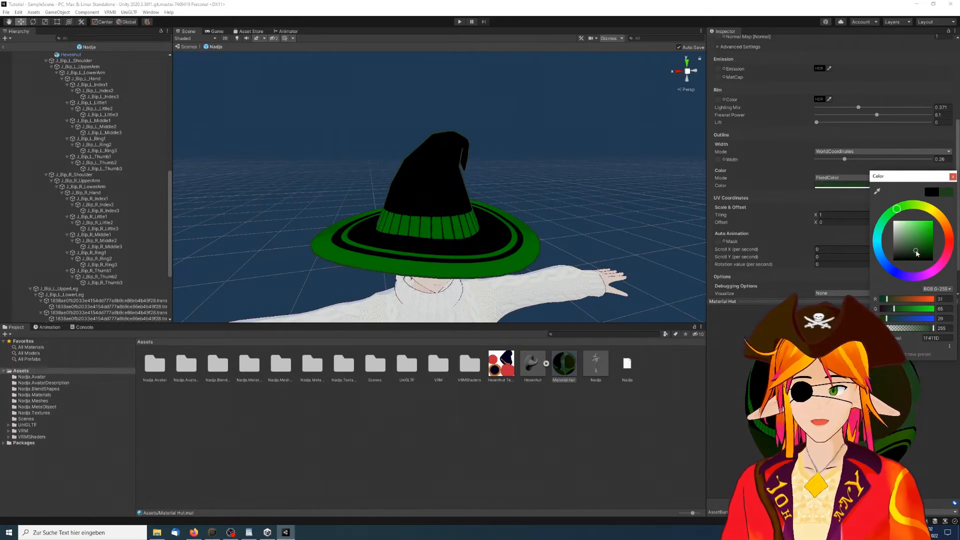
{"action": "left_click_drag", "start_coordinate": [918, 253], "coordinate": [924, 242]}
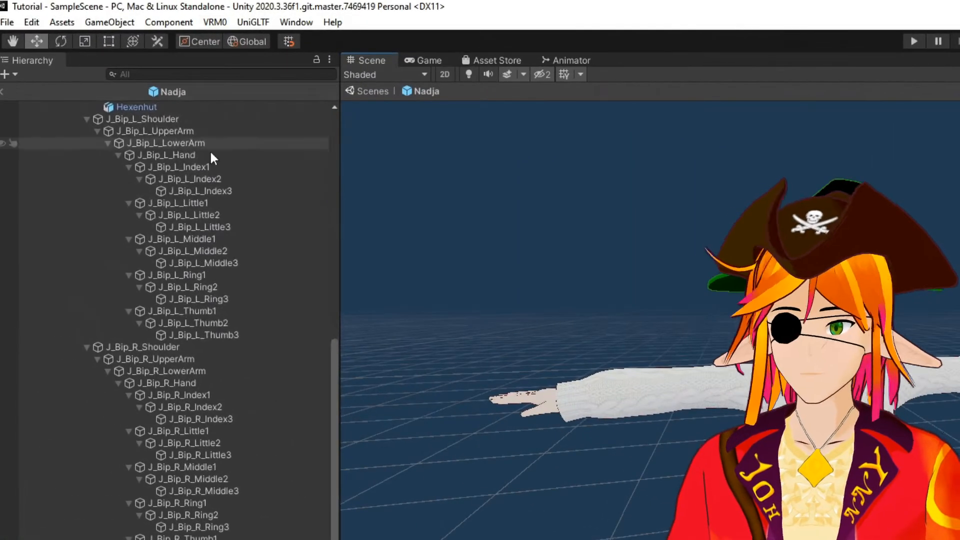
{"action": "scroll", "coordinate": [105, 103], "scroll_direction": "up", "scroll_amount": 10}
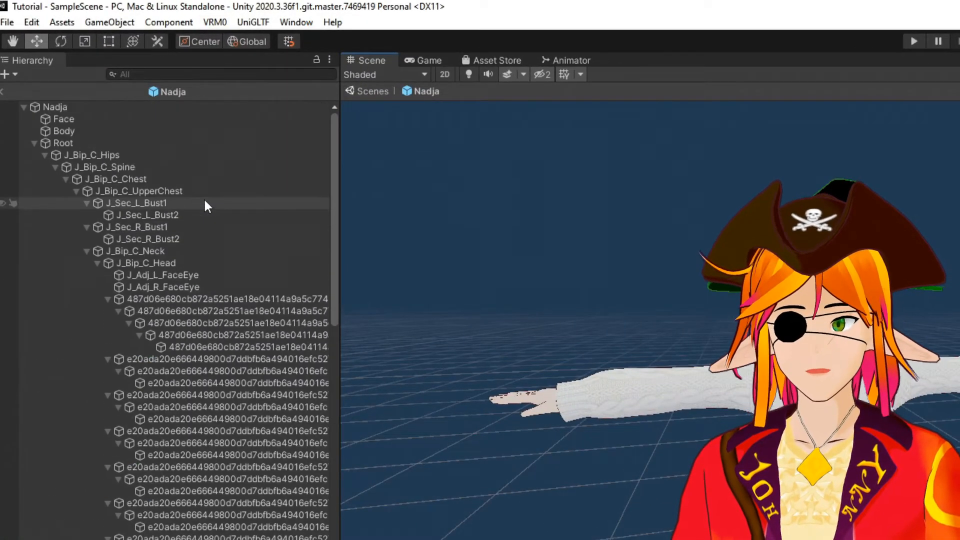
{"action": "left_click", "coordinate": [77, 105]}
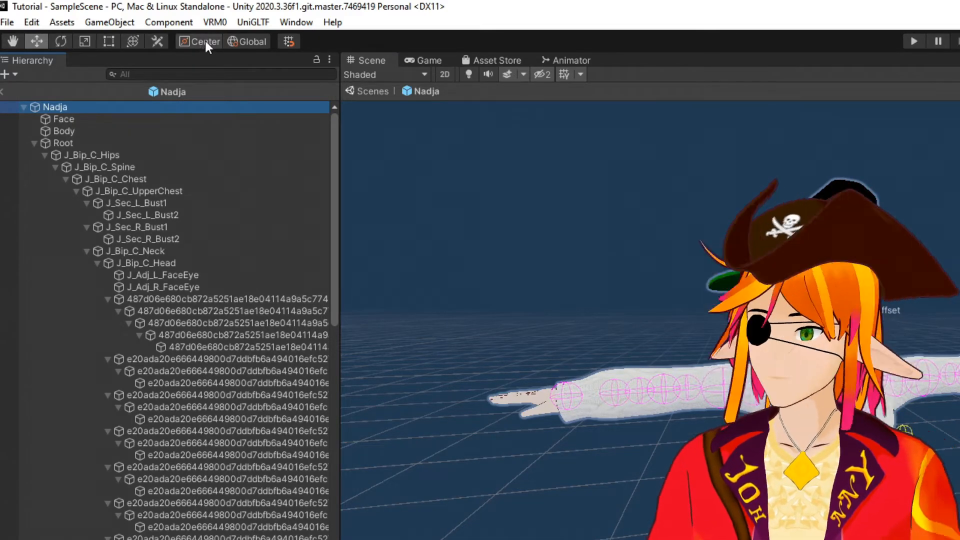
{"action": "left_click", "coordinate": [224, 23]}
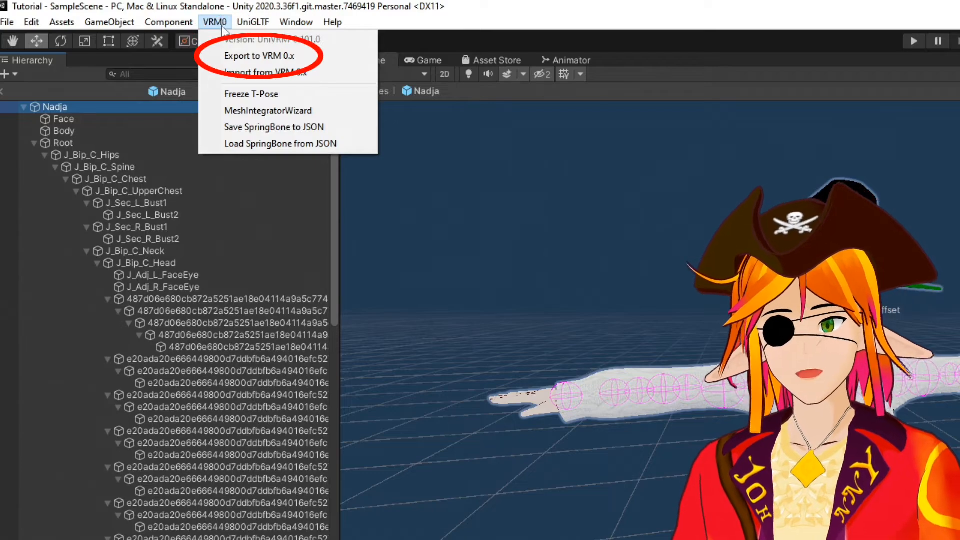
{"action": "left_click", "coordinate": [239, 55]}
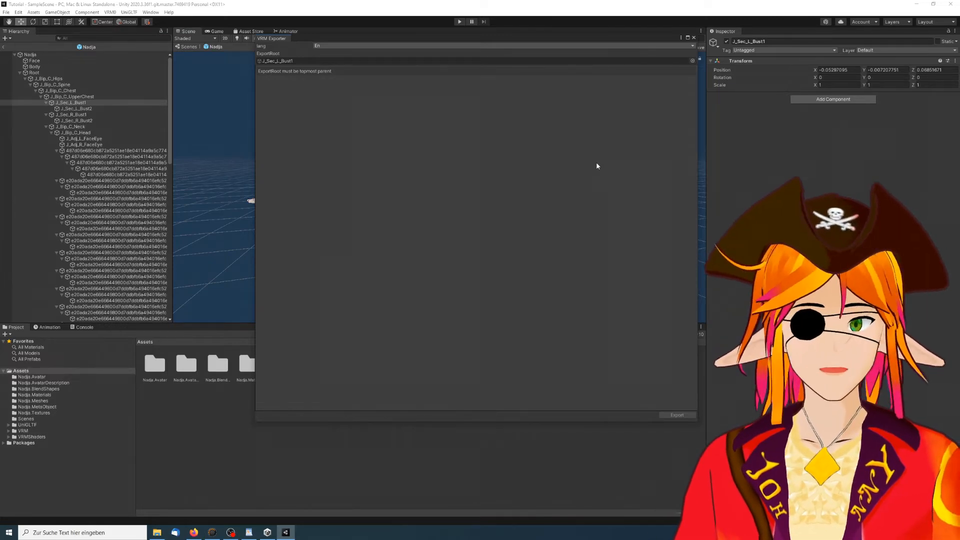
{"action": "left_click", "coordinate": [694, 38]}
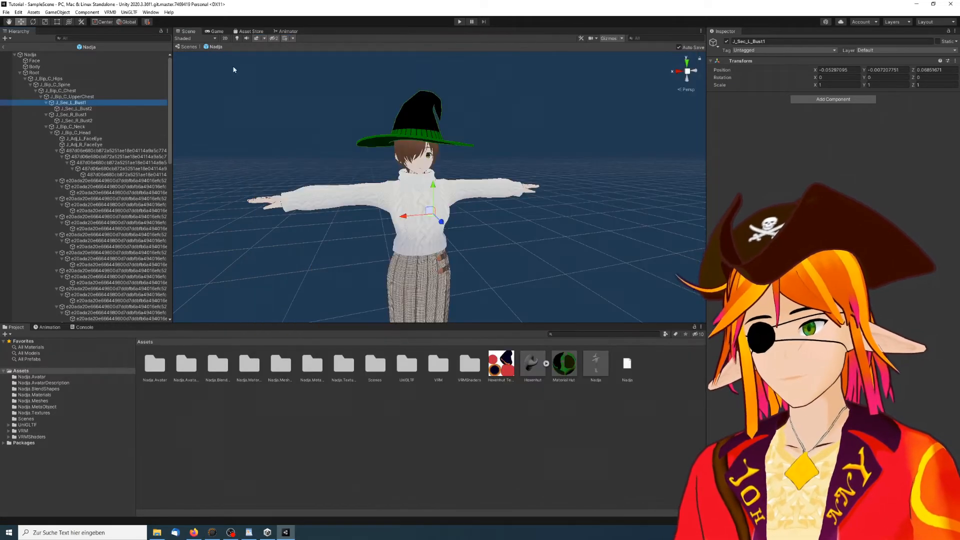
Step: Select the Nadja root object and start its export to VRM 0.x
{"action": "left_click", "coordinate": [35, 55]}
{"action": "left_click", "coordinate": [110, 12]}
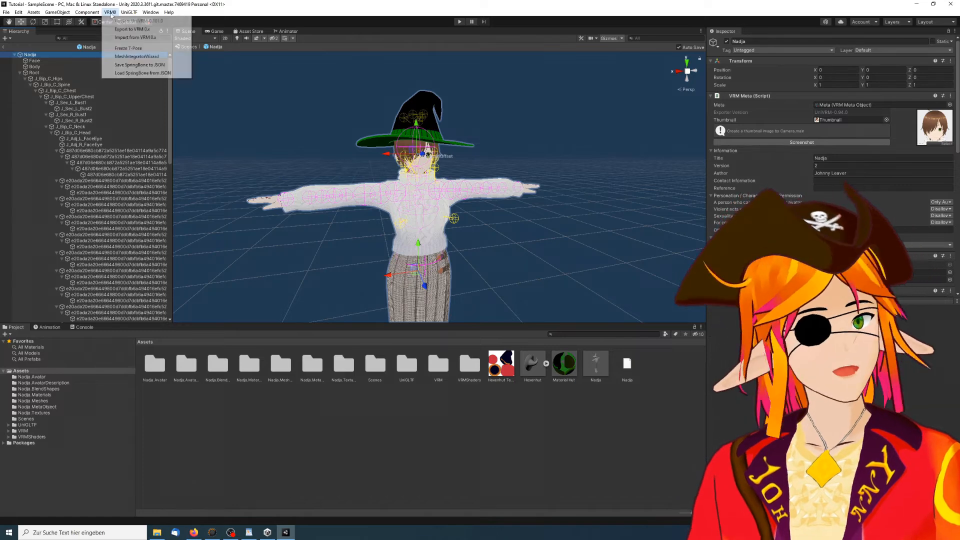
{"action": "left_click", "coordinate": [130, 29]}
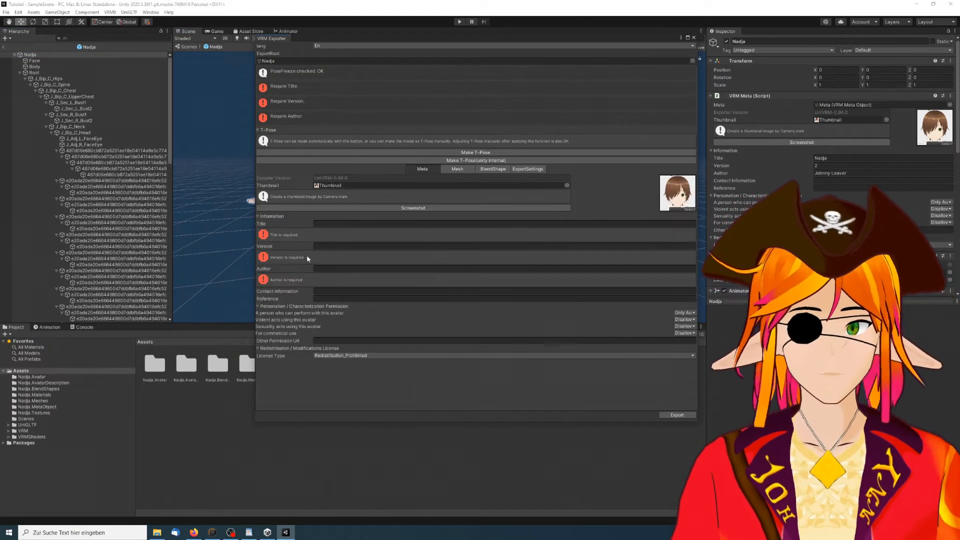
Step: Fill in the export metadata with title Nadja, version 2 and the author's name, and export the avatar
{"action": "left_click", "coordinate": [333, 223]}
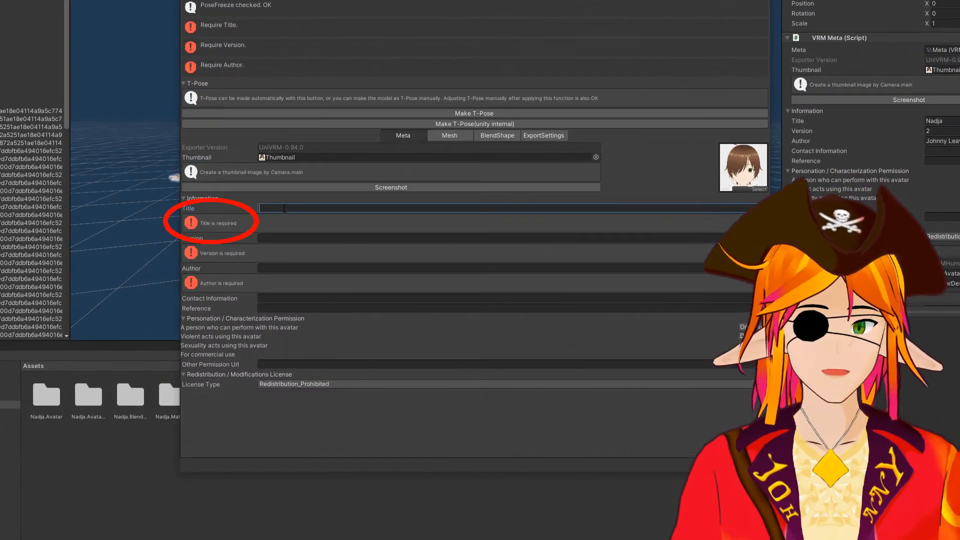
{"action": "type", "text": "N"}
{"action": "left_click", "coordinate": [371, 189]}
{"action": "type", "text": "adja"}
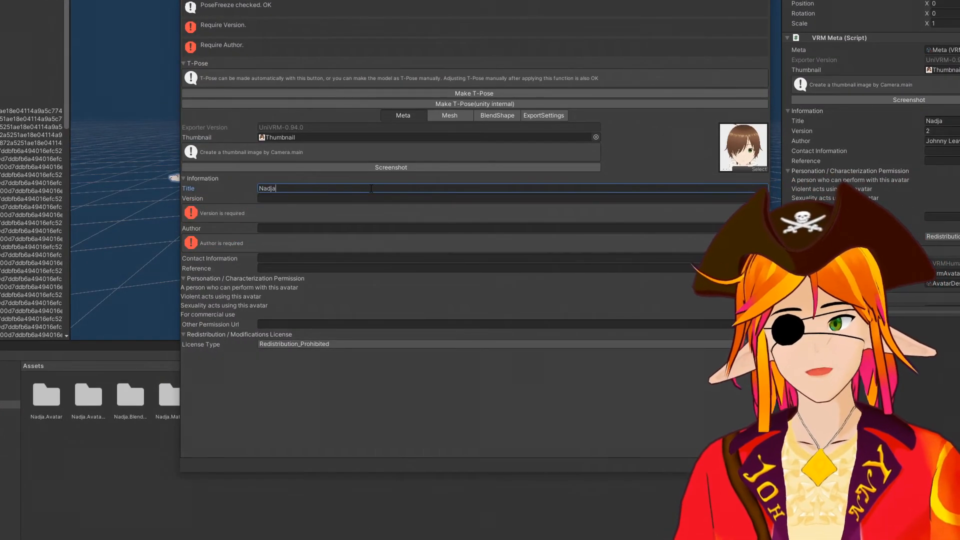
{"action": "key", "text": "Tab"}
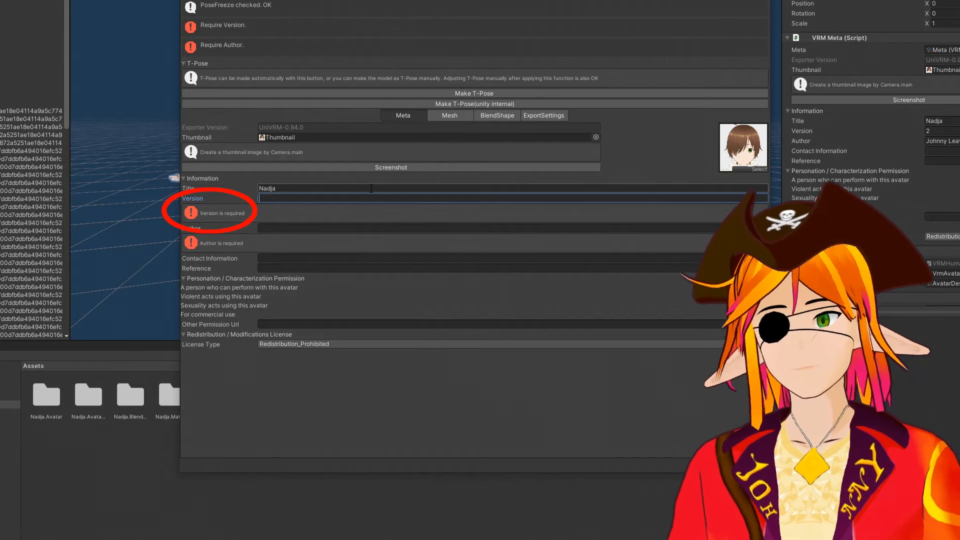
{"action": "type", "text": "2"}
{"action": "key", "text": "Tab"}
{"action": "type", "text": "Johnny Leaver"}
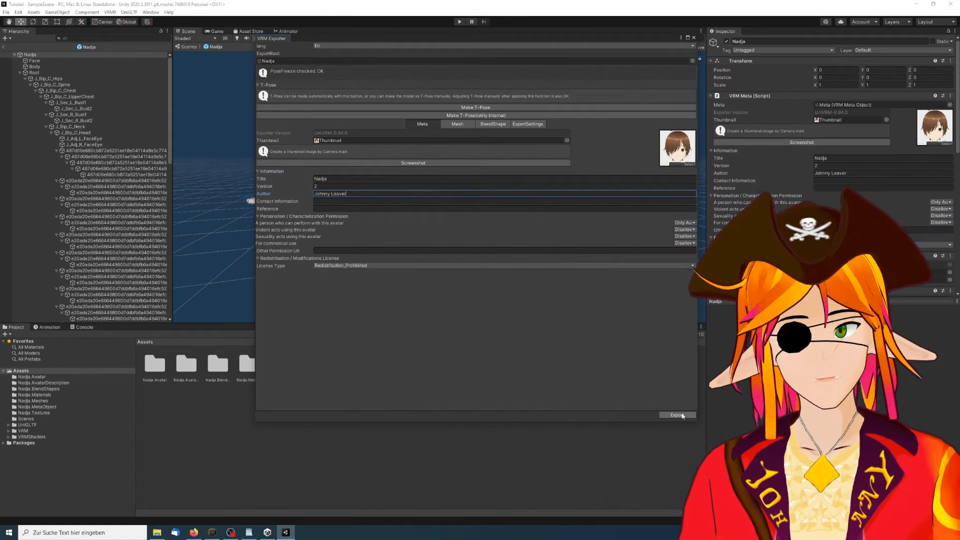
{"action": "left_click", "coordinate": [744, 466]}
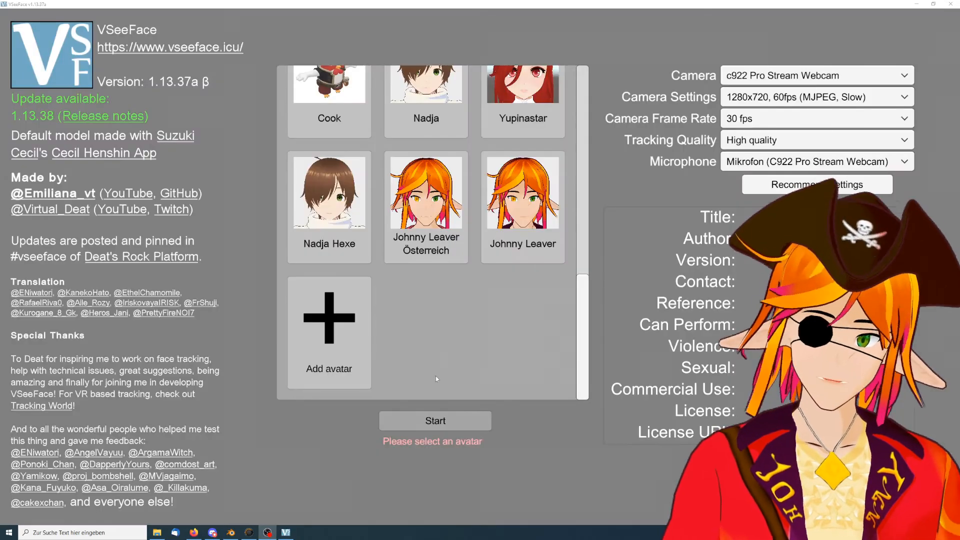
Step: Switch to VSeeFace and add the exported Nadja avatar to test the hat
{"action": "left_click", "coordinate": [358, 362]}
{"action": "double_click", "coordinate": [88, 62]}
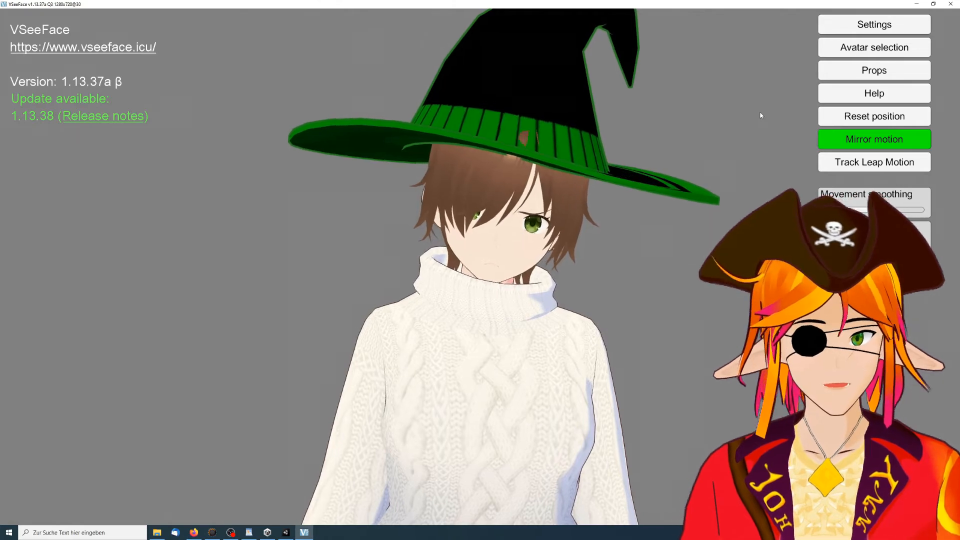
Step: Switch back to the Unity editor and move the Hexenhut object onto the J_Bip_C_Neck bone in Nadja's hierarchy
{"action": "left_click", "coordinate": [275, 535]}
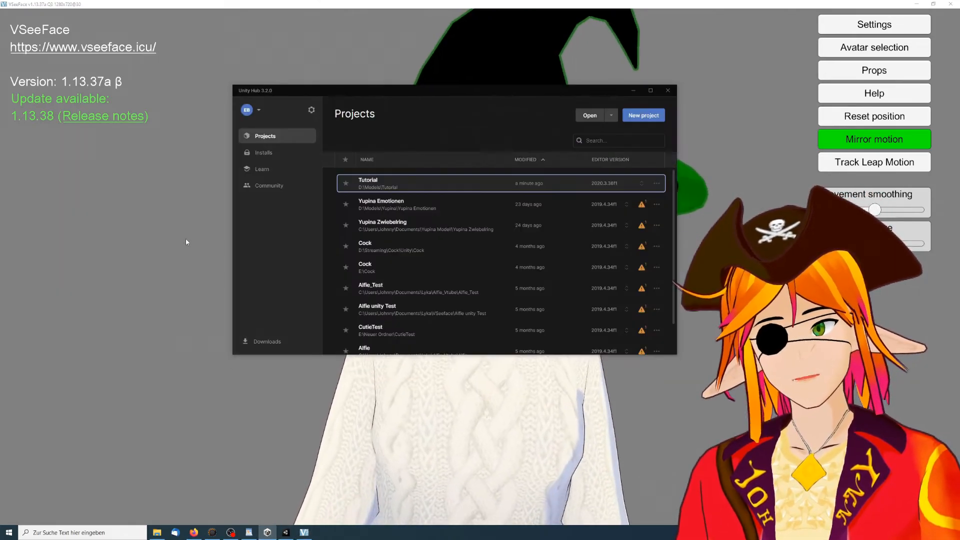
{"action": "left_click", "coordinate": [274, 535]}
{"action": "left_click", "coordinate": [282, 533]}
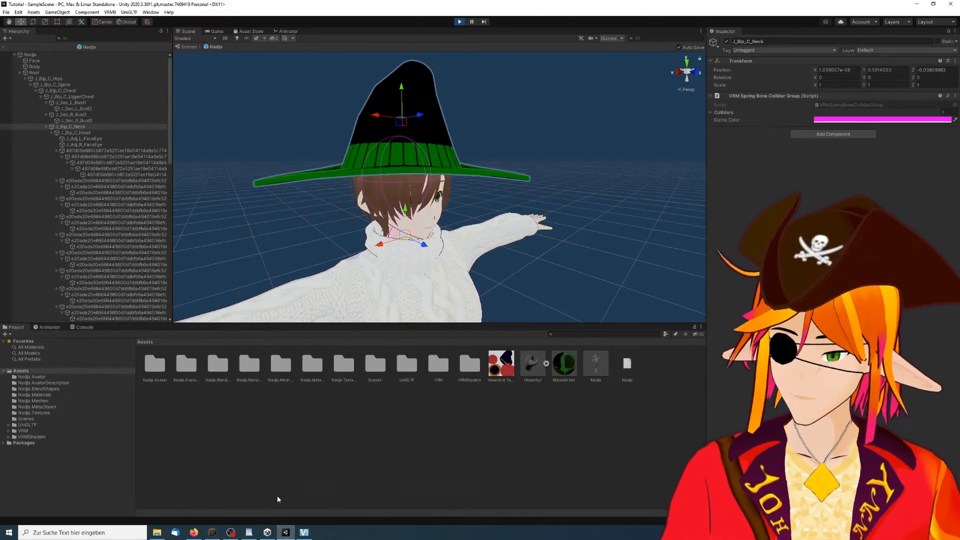
{"action": "scroll", "coordinate": [150, 271], "scroll_direction": "down", "scroll_amount": 3}
{"action": "left_click_drag", "start_coordinate": [75, 293], "coordinate": [69, 57]}
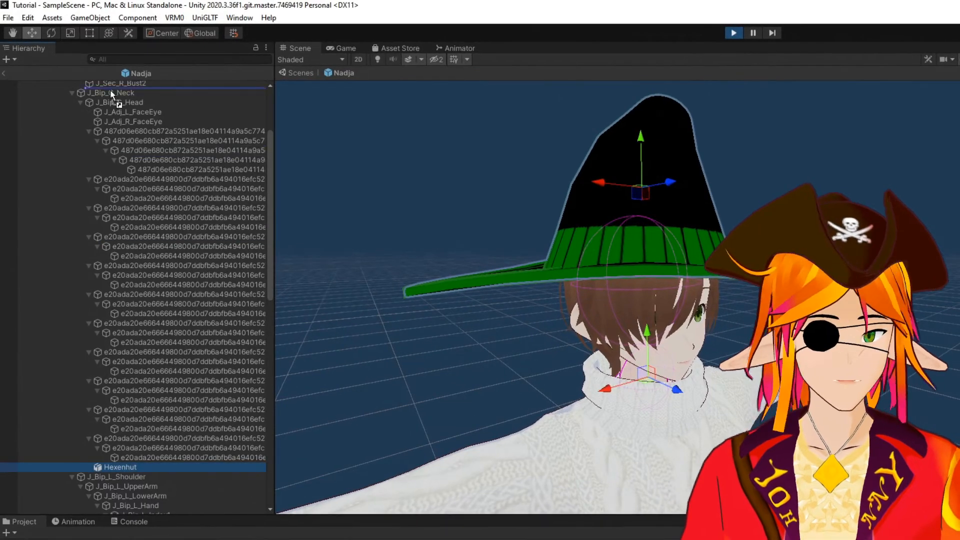
{"action": "left_click_drag", "start_coordinate": [111, 92], "coordinate": [110, 92]}
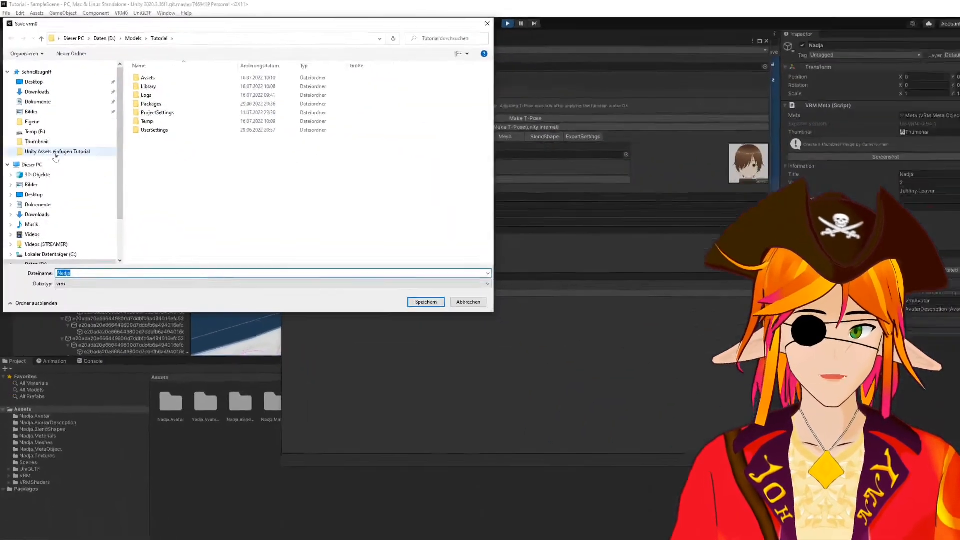
Step: Save the newly exported avatar as a VRM file inside the Assets folder
{"action": "double_click", "coordinate": [145, 76]}
{"action": "double_click", "coordinate": [220, 82]}
{"action": "left_click", "coordinate": [498, 267]}
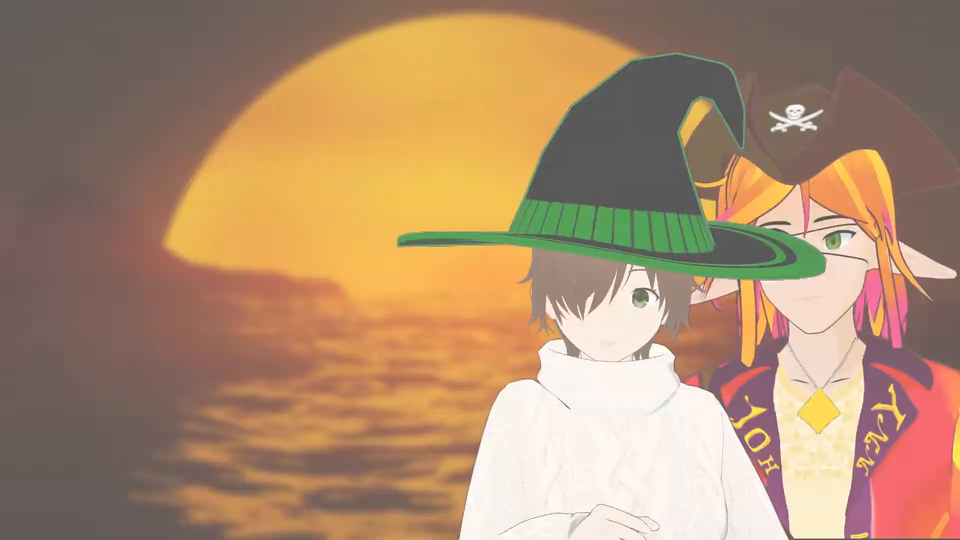